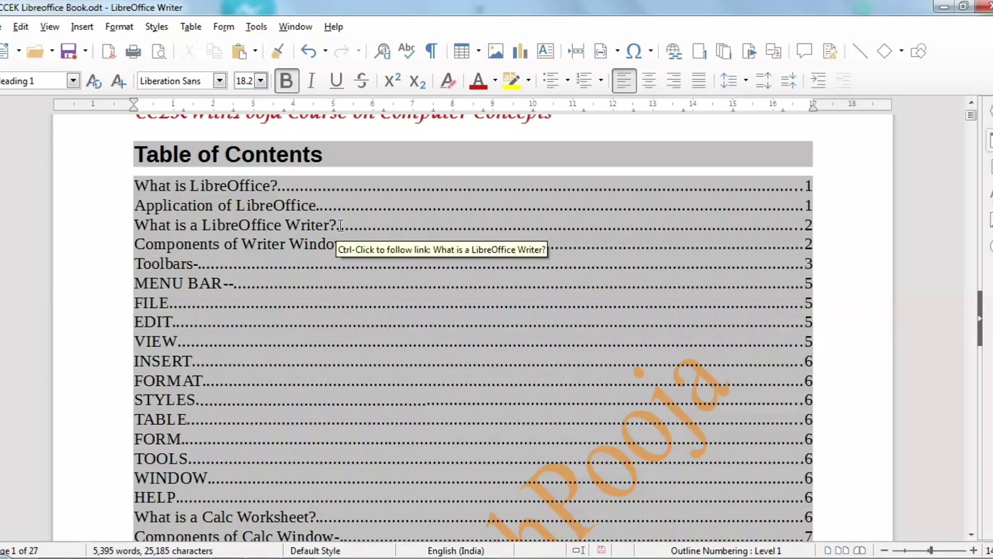
- Look over the sample table of contents, and switch to the Libreoffice Writer.odt document
scroll(341, 300, up, 2)
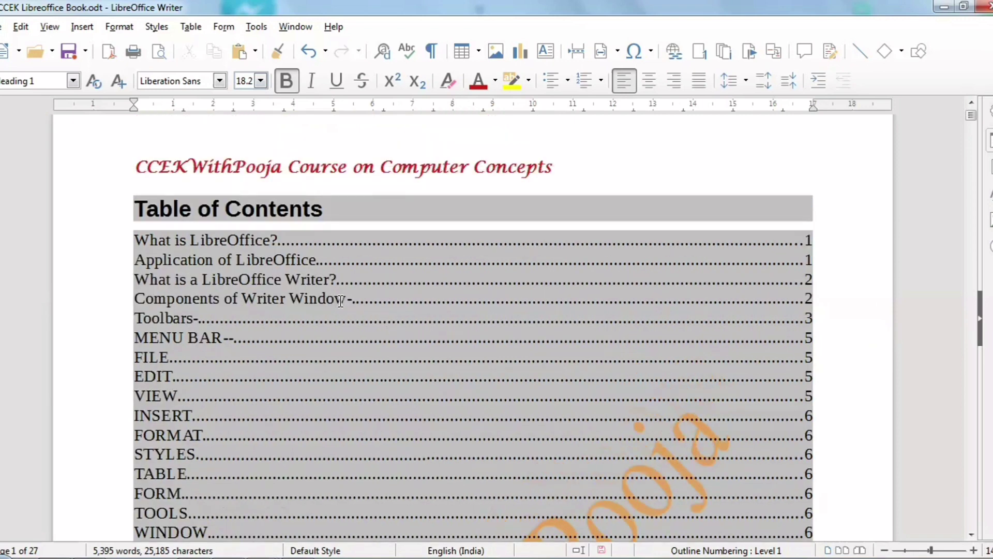
scroll(340, 301, down, 2)
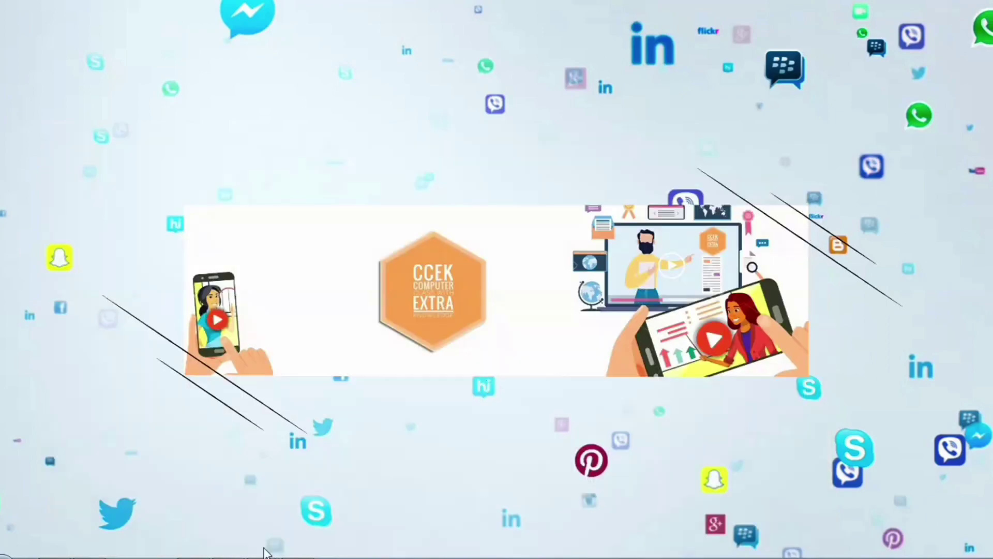
mouse_move(264, 552)
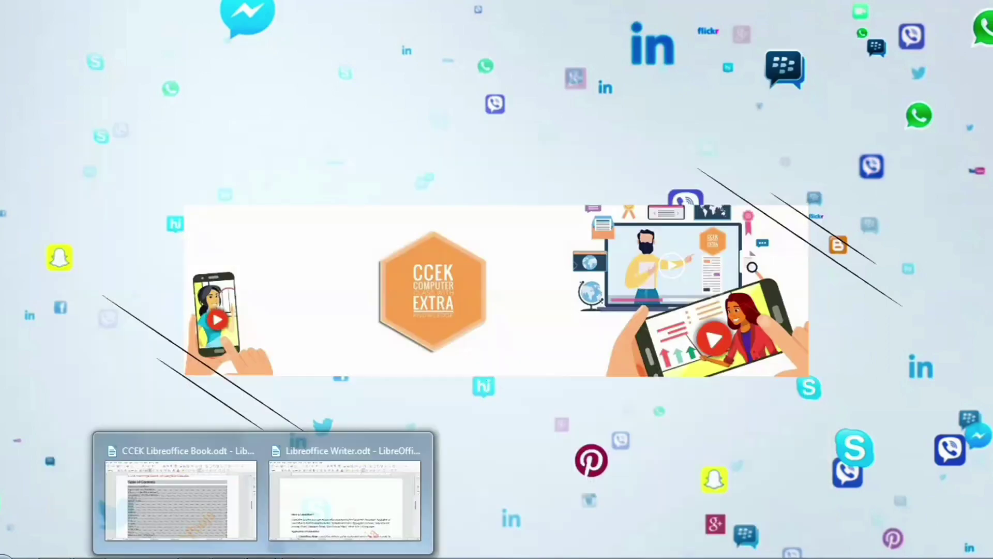
click(308, 498)
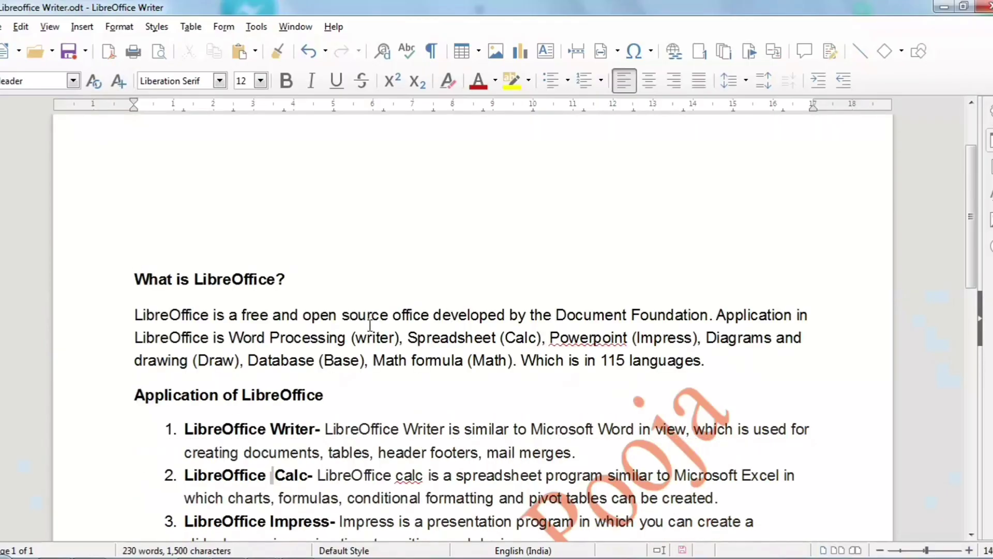
scroll(413, 305, down, 2)
scroll(415, 297, up, 5)
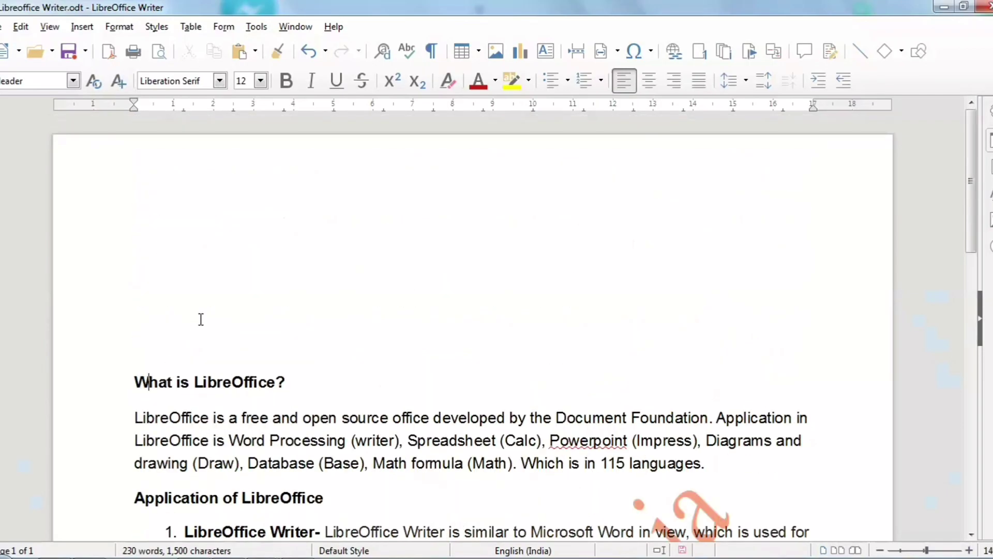
click(200, 317)
click(86, 27)
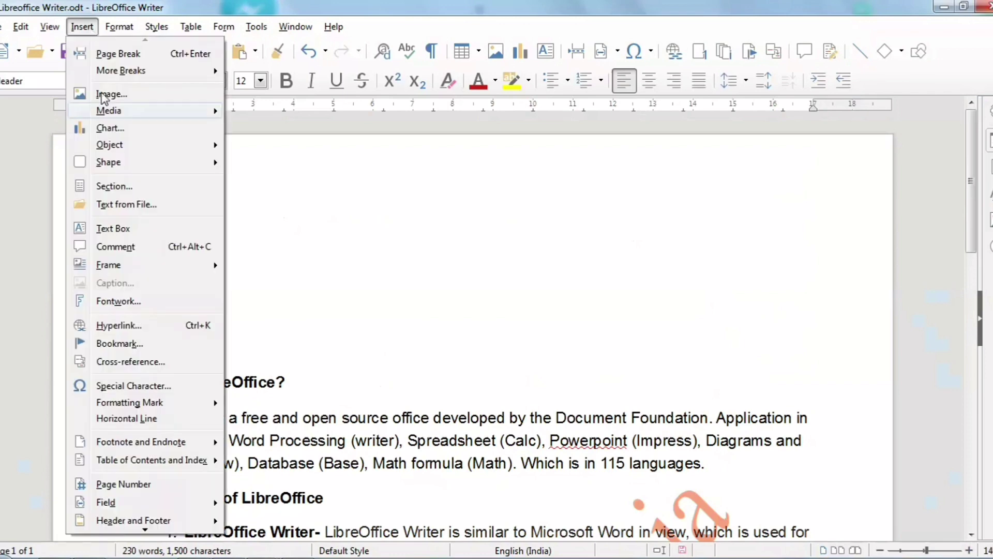
mouse_move(171, 462)
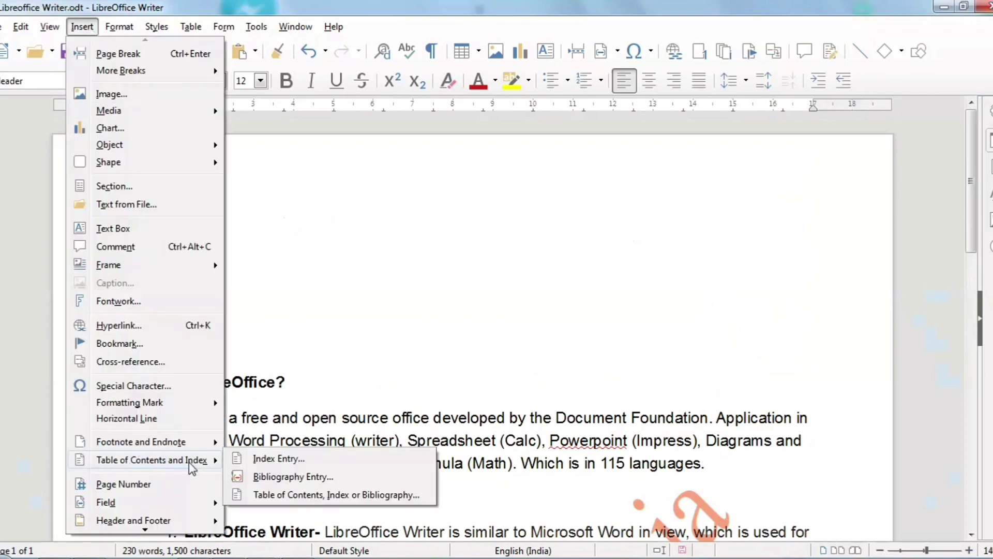
click(406, 342)
- Examine the document's section titles and the available paragraph styles
scroll(102, 429, down, 4)
scroll(102, 428, down, 4)
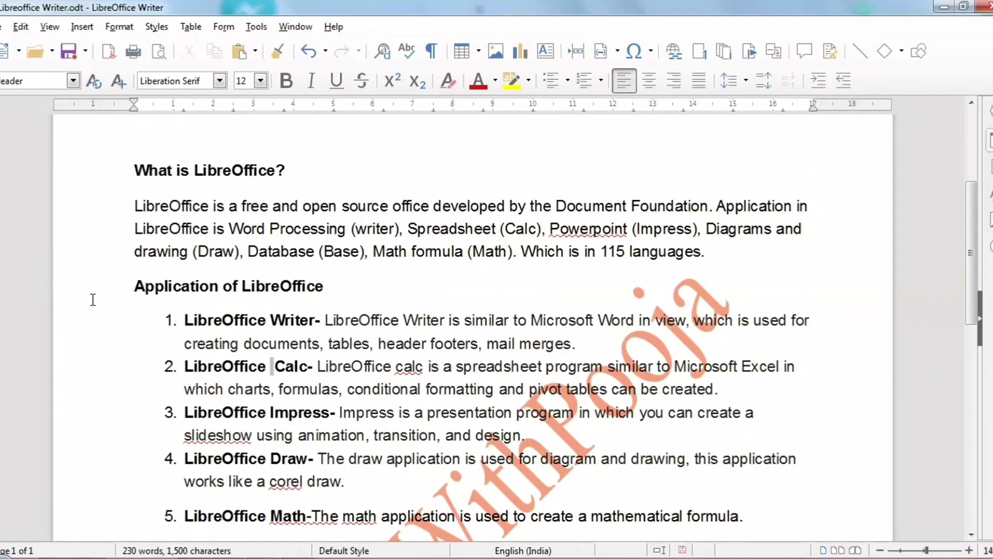
scroll(353, 397, down, 6)
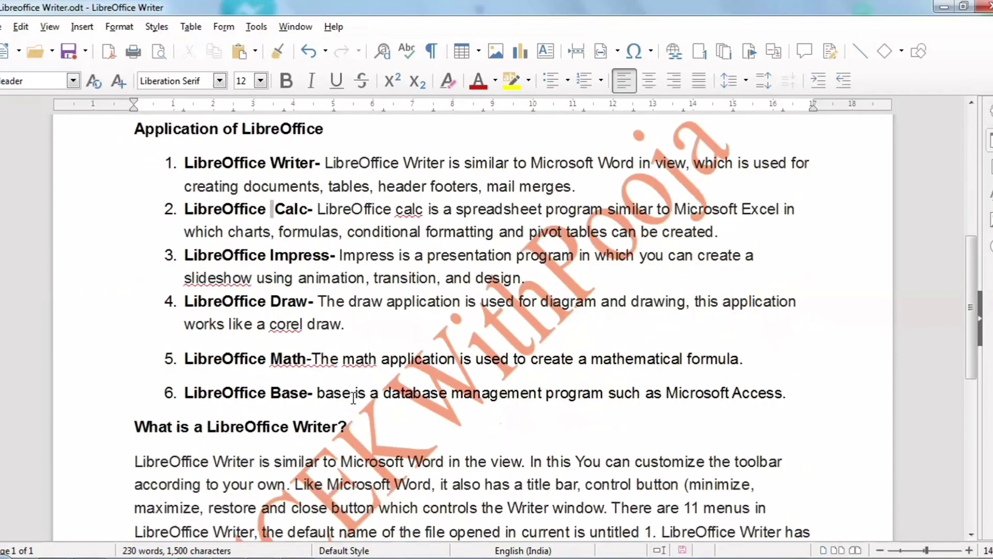
scroll(353, 397, down, 6)
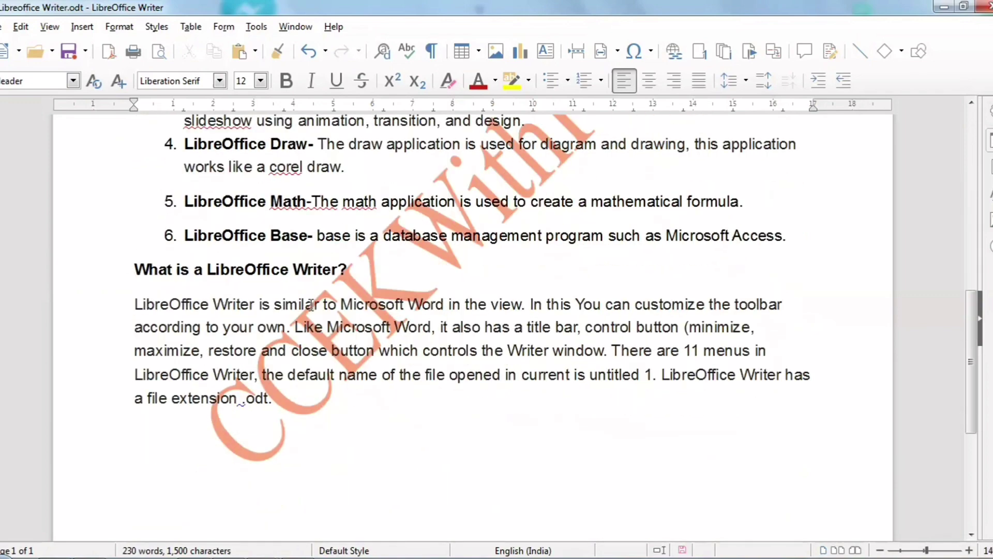
scroll(311, 305, up, 12)
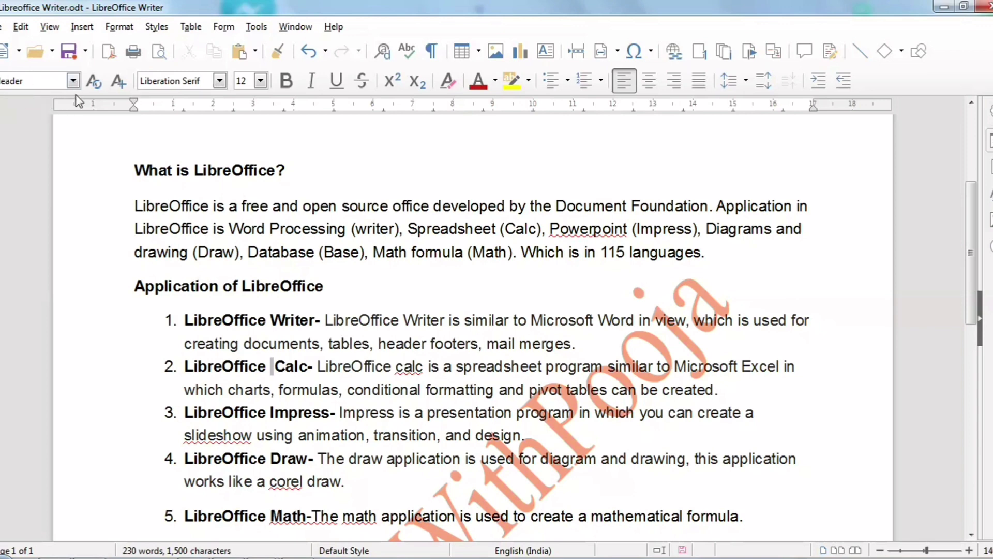
click(73, 81)
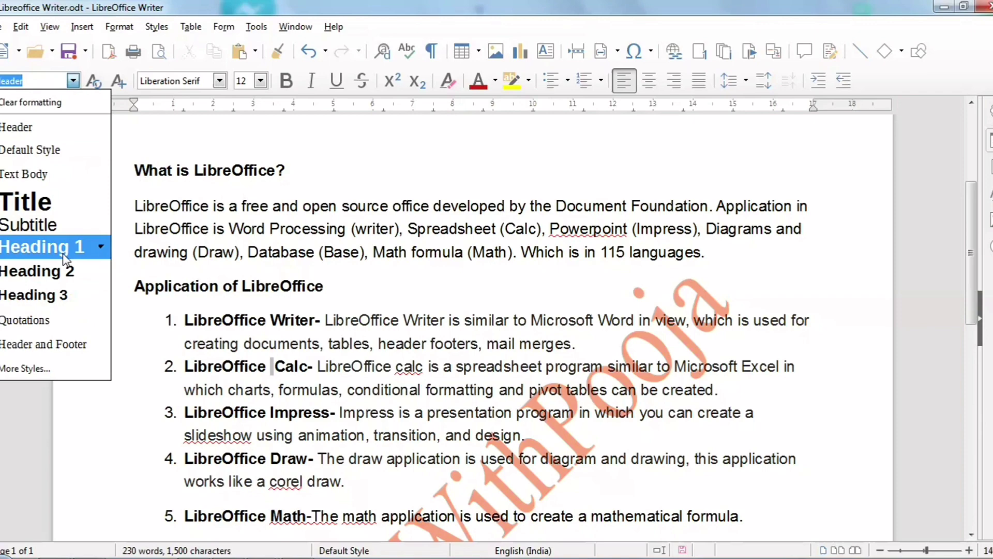
key(Escape)
scroll(220, 290, up, 2)
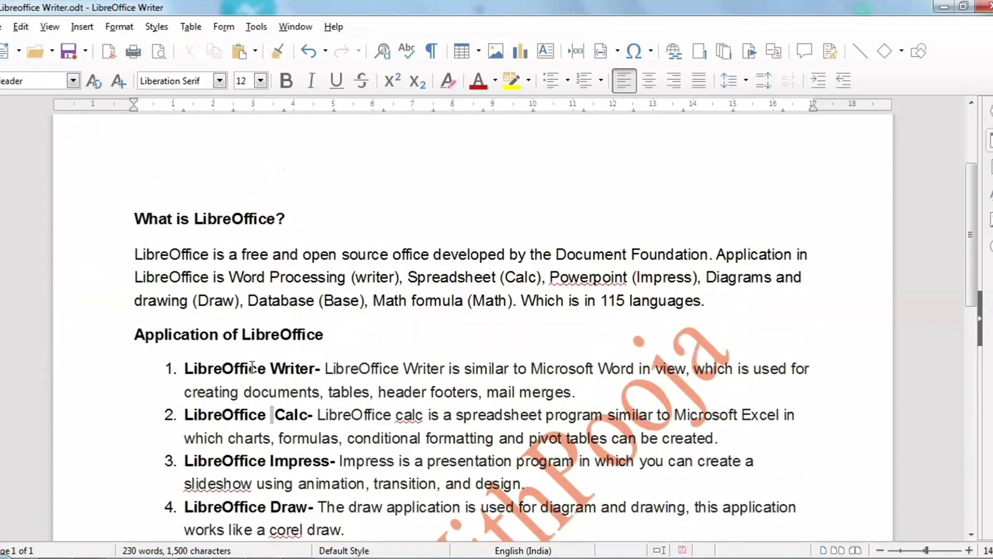
scroll(254, 369, down, 10)
scroll(255, 369, up, 15)
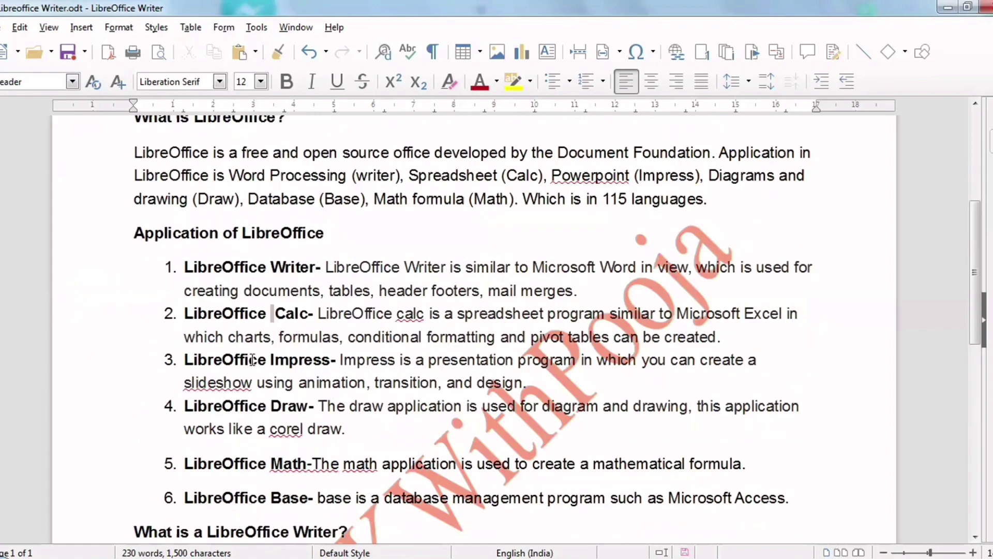
scroll(252, 358, up, 2)
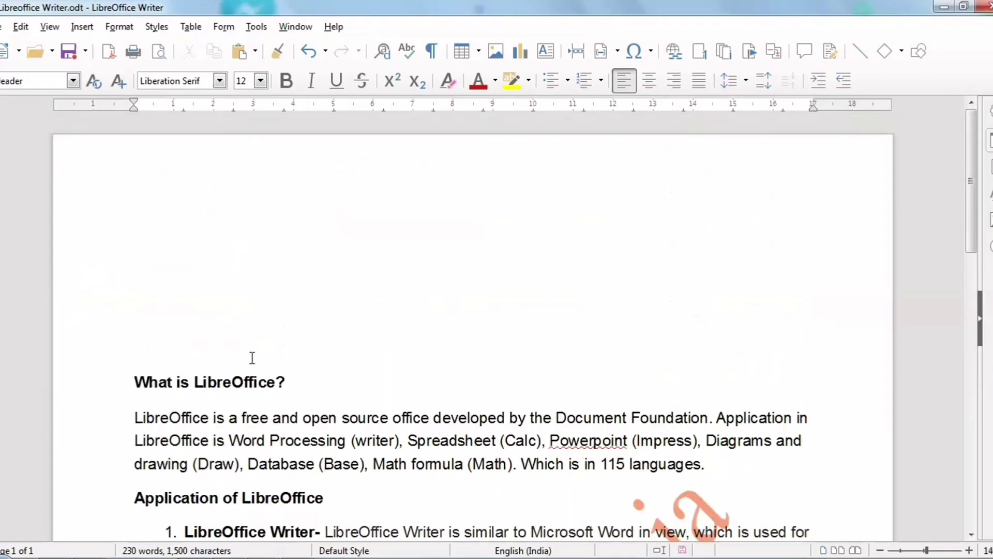
- Apply the Heading 1 style to the "What is LibreOffice?" title
scroll(250, 364, down, 2)
scroll(202, 319, down, 2)
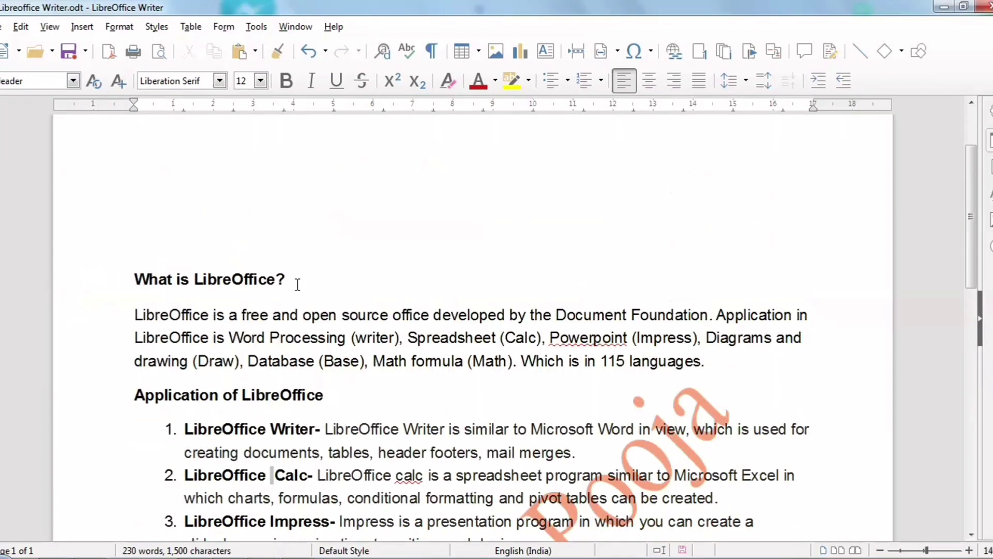
drag(293, 279, 138, 286)
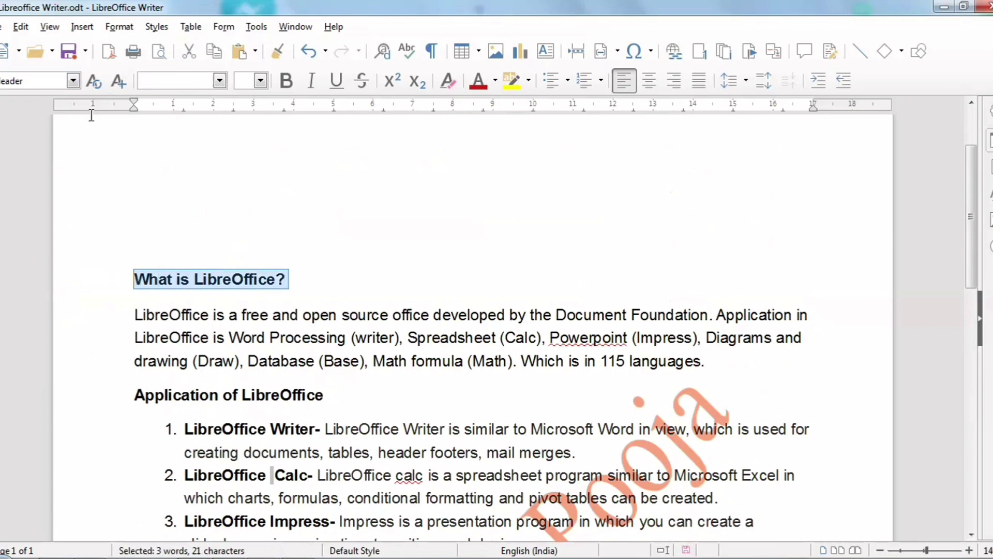
click(73, 80)
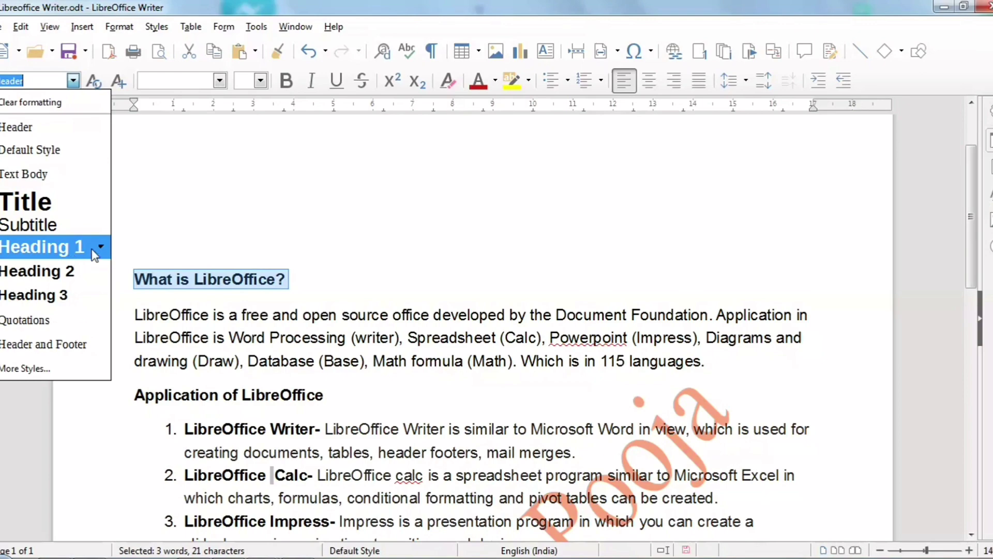
click(57, 252)
- Apply the Heading 1 style to the "Application of LibreOffice" title
scroll(251, 354, down, 5)
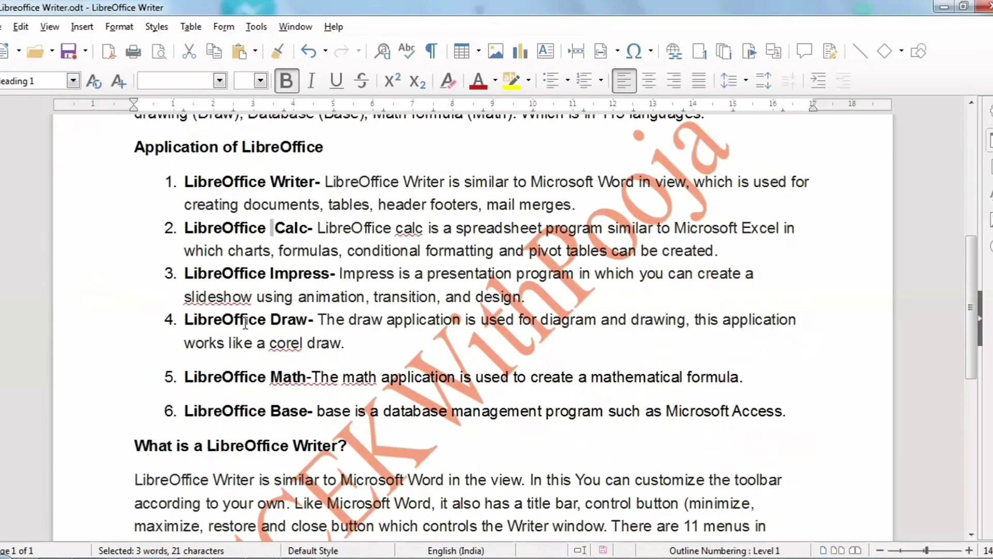
scroll(246, 322, up, 1)
drag(329, 200, 134, 195)
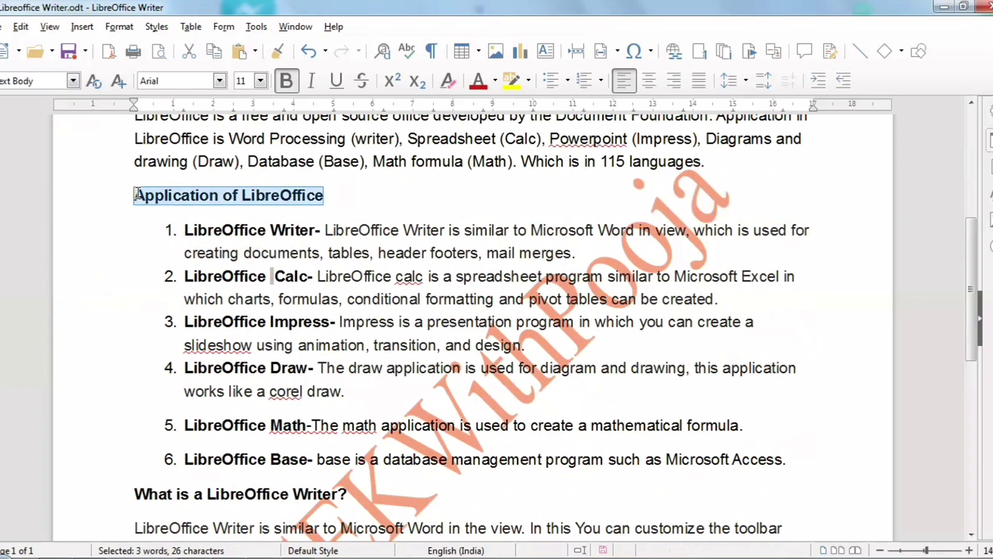
click(73, 81)
click(69, 244)
- Try the Heading 1 style on the "LibreOffice Writer-" list item and undo it
scroll(271, 128, down, 2)
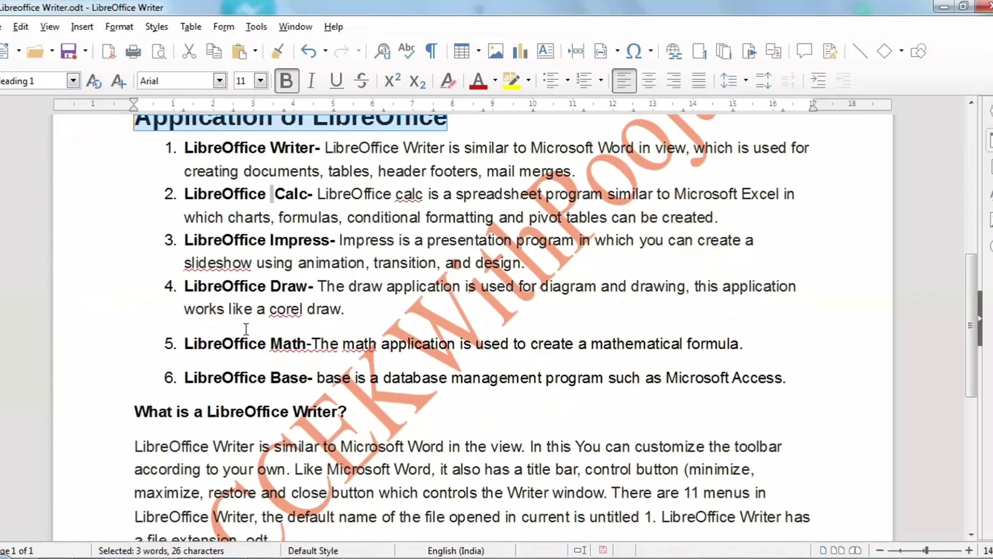
drag(323, 148, 187, 149)
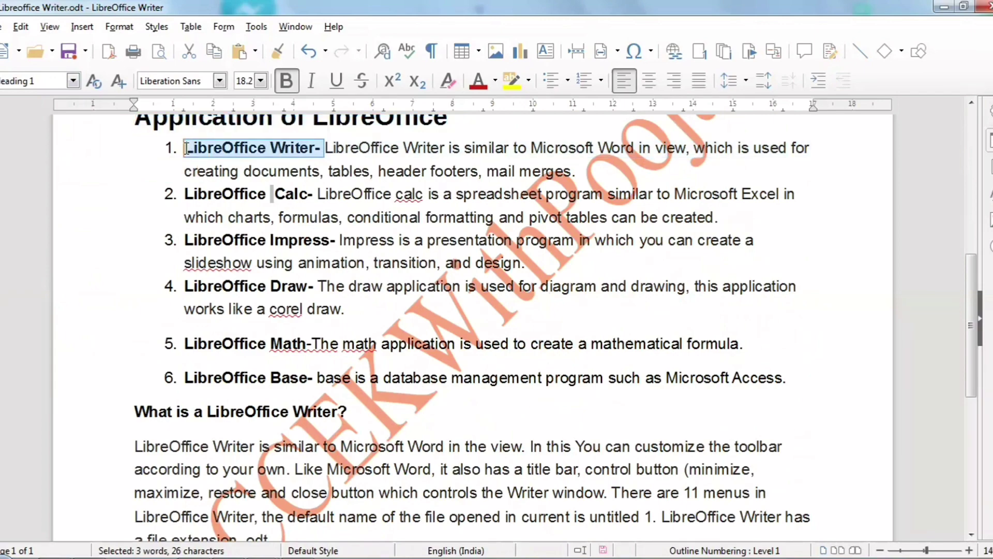
key(ctrl+1)
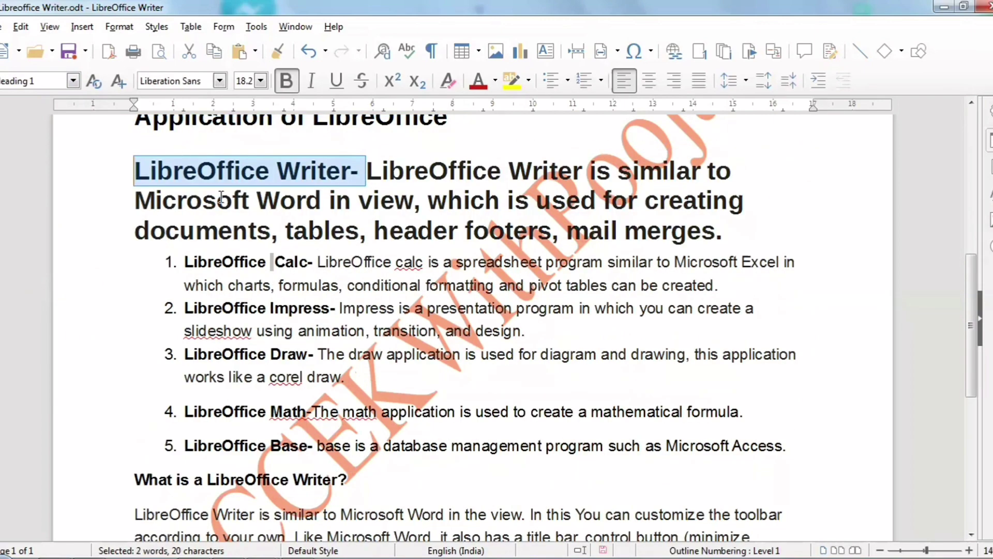
key(ctrl+z)
click(328, 150)
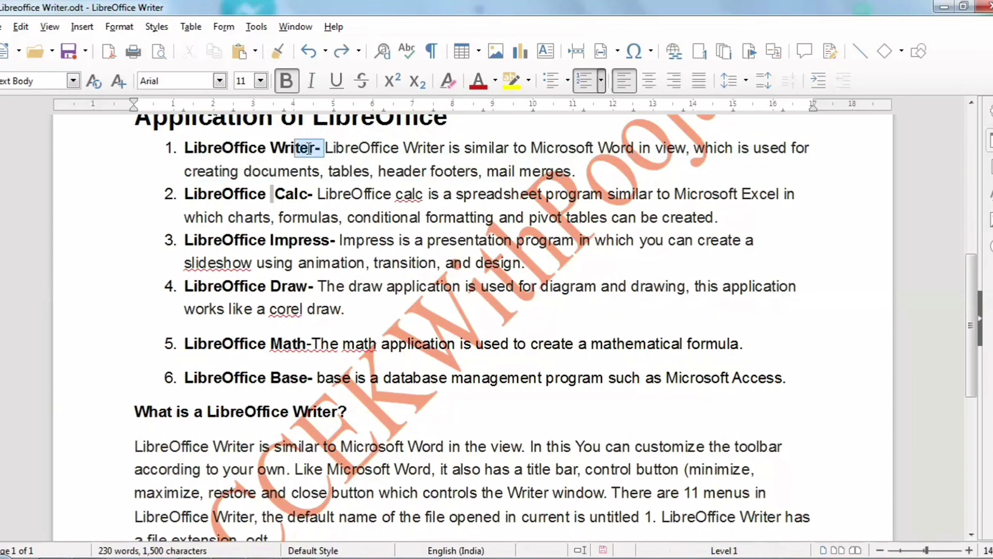
- Insert a run of blank lines above the "Application of LibreOffice" heading to push it down the page
scroll(134, 361, up, 7)
key(Return)
key(Return)
key(Return)
key(Return)
key(Return)
key(Return)
key(Return)
key(Return)
key(Return)
key(Return)
key(Return)
key(Return)
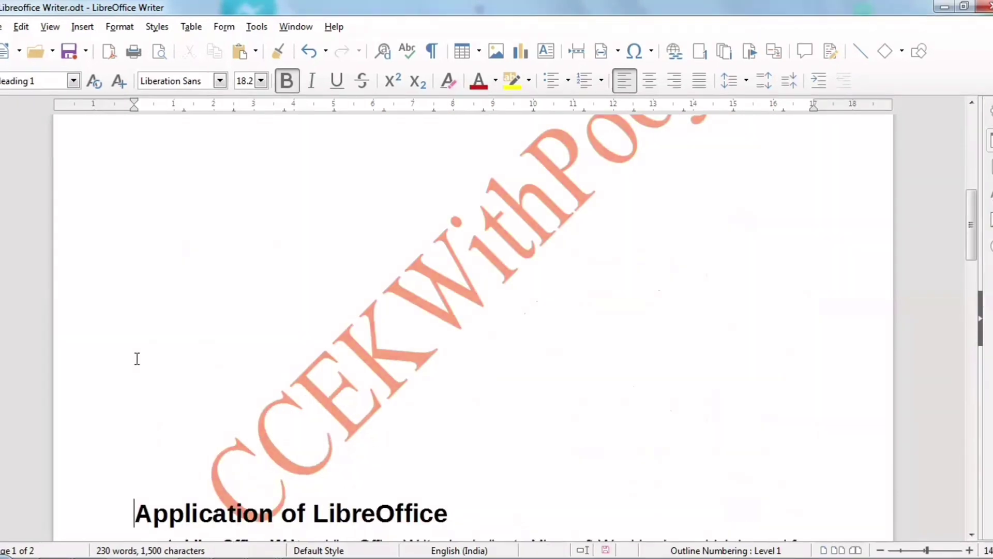
- Undo the blank lines inserted above the "Application of LibreOffice" heading
key(ctrl+z)
key(ctrl+z)
key(ctrl+z)
key(ctrl+z)
key(ctrl+z)
key(ctrl+z)
key(ctrl+z)
key(ctrl+z)
key(ctrl+z)
key(ctrl+z)
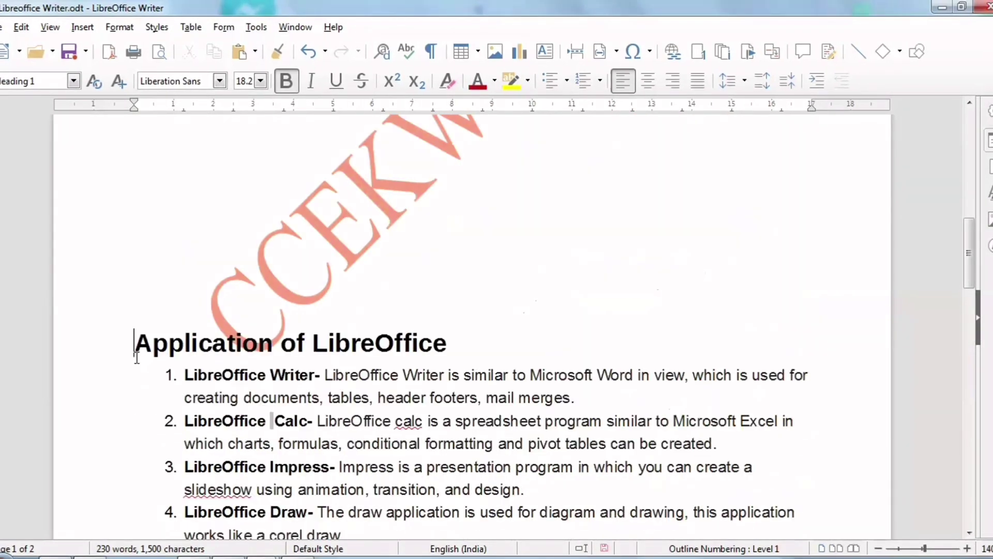
scroll(137, 357, up, 5)
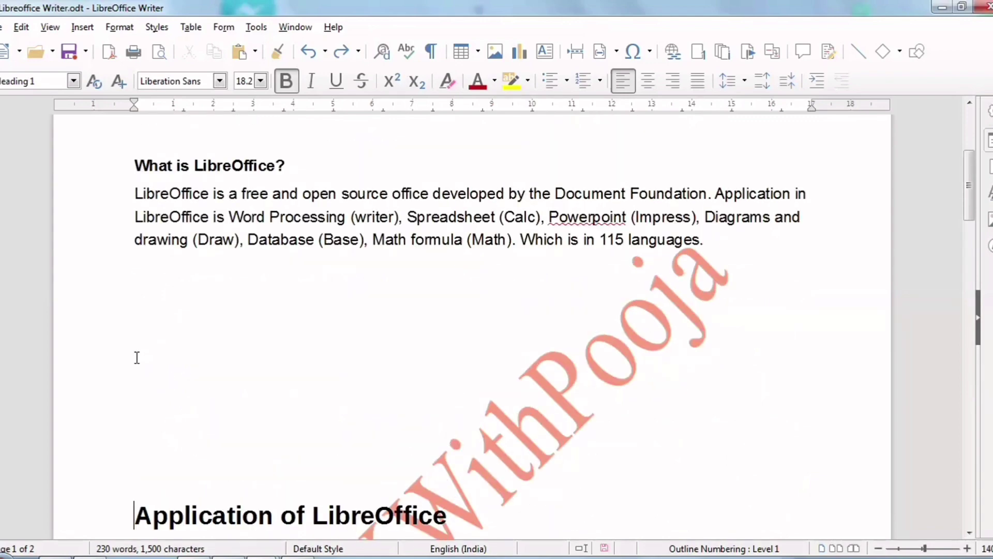
key(ctrl+z)
key(ctrl+z)
key(ctrl+z)
key(ctrl+z)
key(ctrl+z)
key(ctrl+z)
- Push the "What is a LibreOffice Writer?" heading and its paragraph onto a second page with blank lines above it
scroll(135, 356, down, 8)
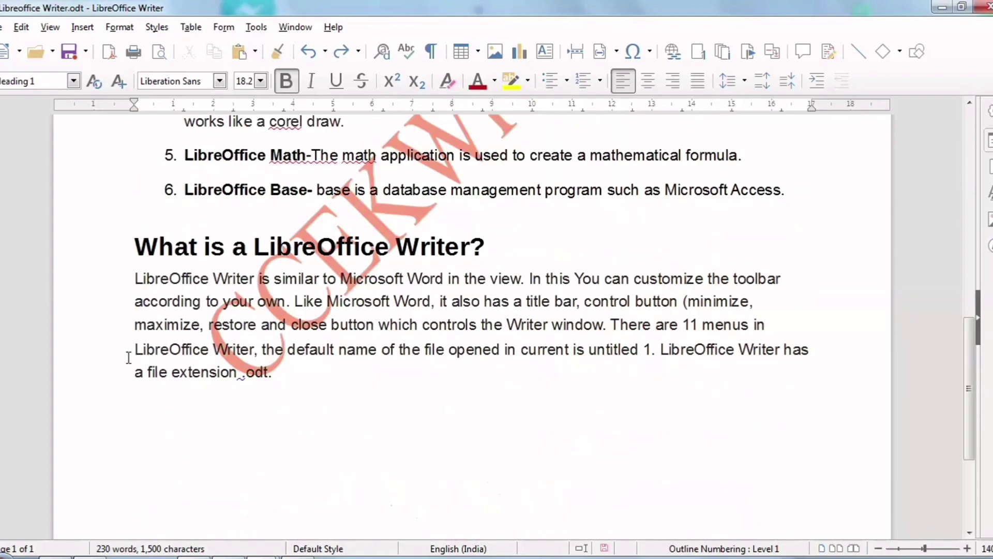
key(ctrl+y)
key(ctrl+y)
key(ctrl+y)
key(ctrl+y)
key(ctrl+y)
key(ctrl+y)
key(ctrl+y)
key(ctrl+y)
key(ctrl+y)
key(ctrl+y)
key(ctrl+y)
key(ctrl+y)
key(ctrl+y)
key(ctrl+y)
key(ctrl+y)
key(ctrl+y)
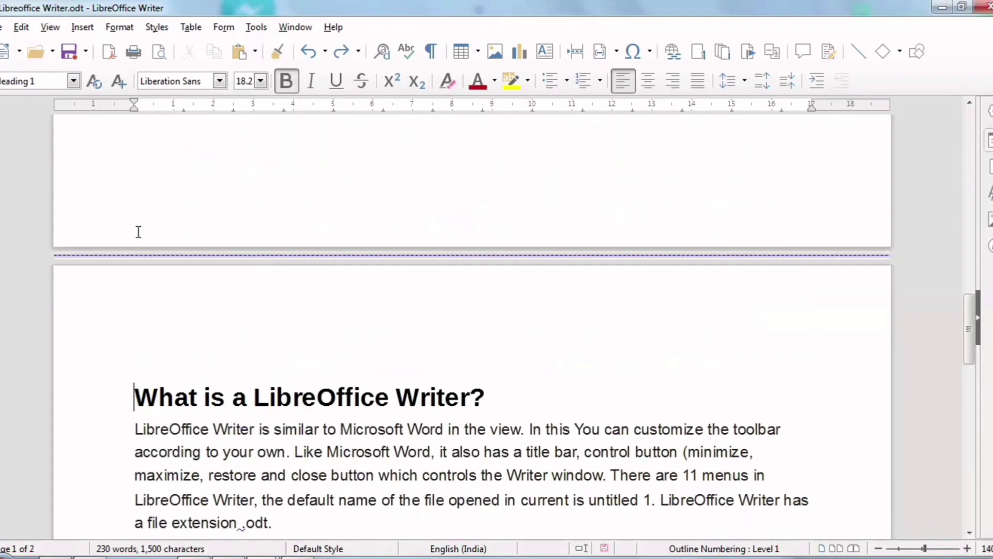
- Insert a table of contents titled "Table of Contents" for the entire document in the blank space above the "What is LibreOffice?" heading
scroll(134, 386, down, 4)
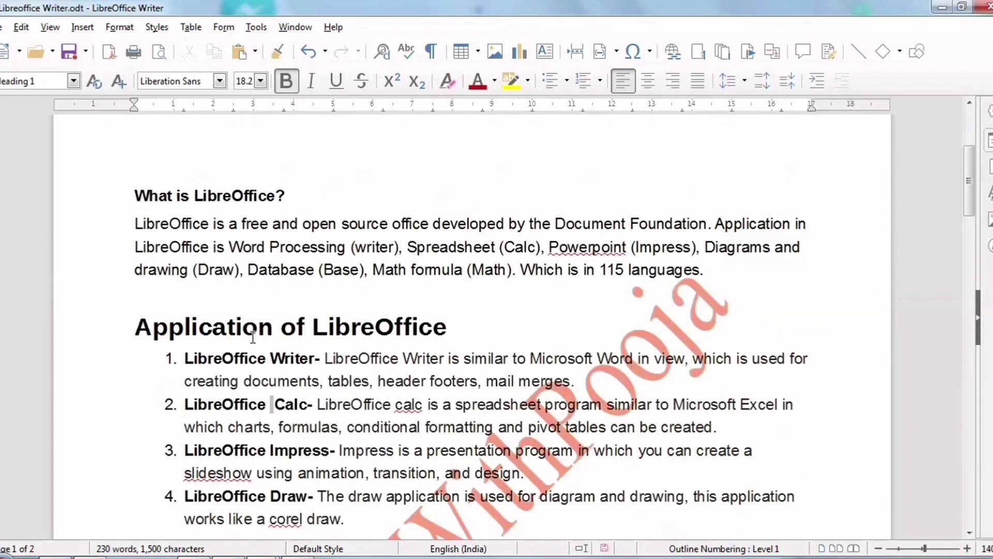
scroll(253, 333, up, 2)
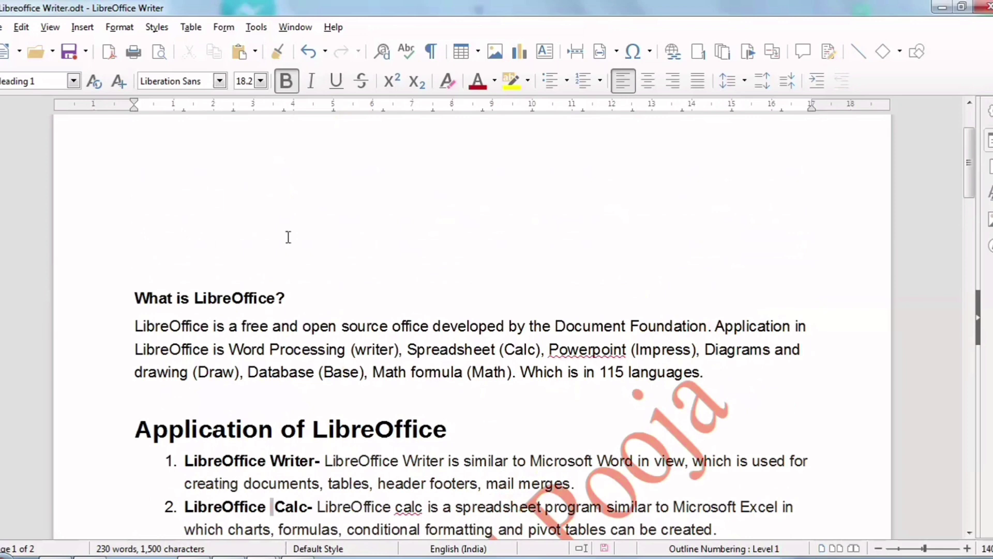
scroll(282, 248, up, 2)
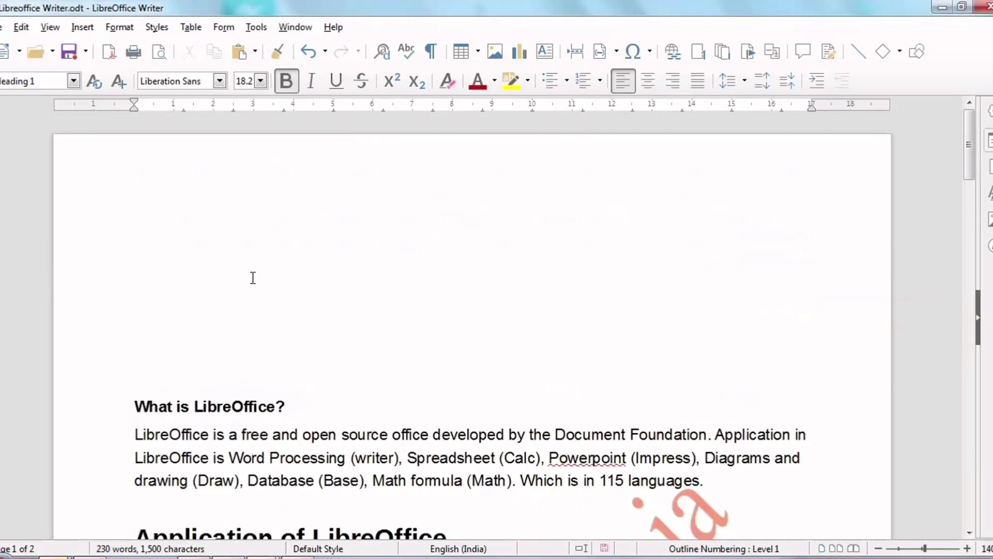
click(169, 259)
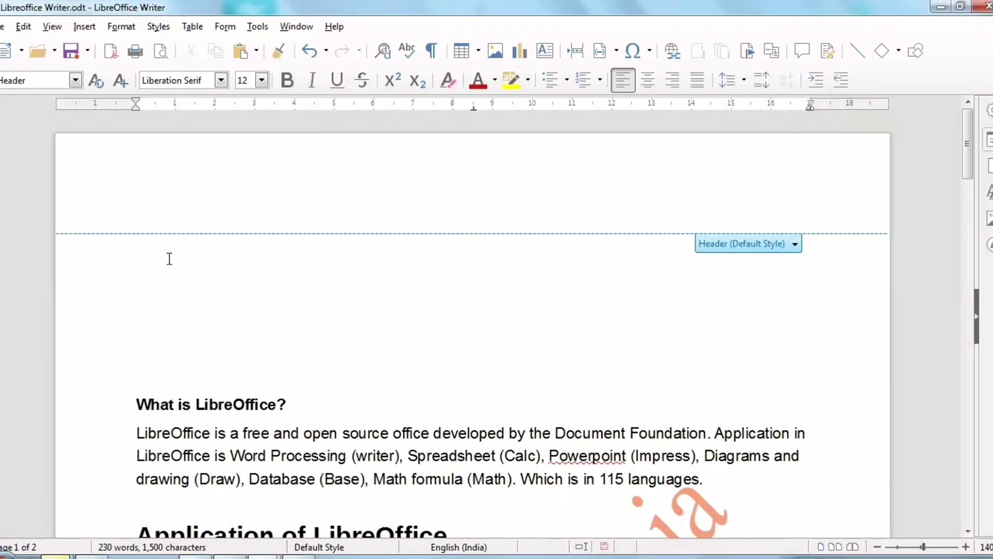
click(87, 28)
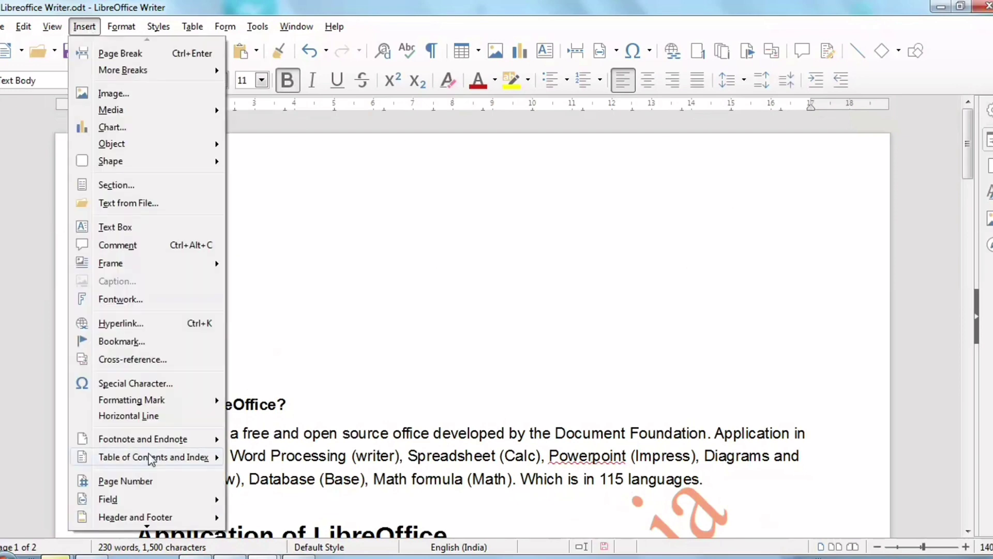
mouse_move(151, 460)
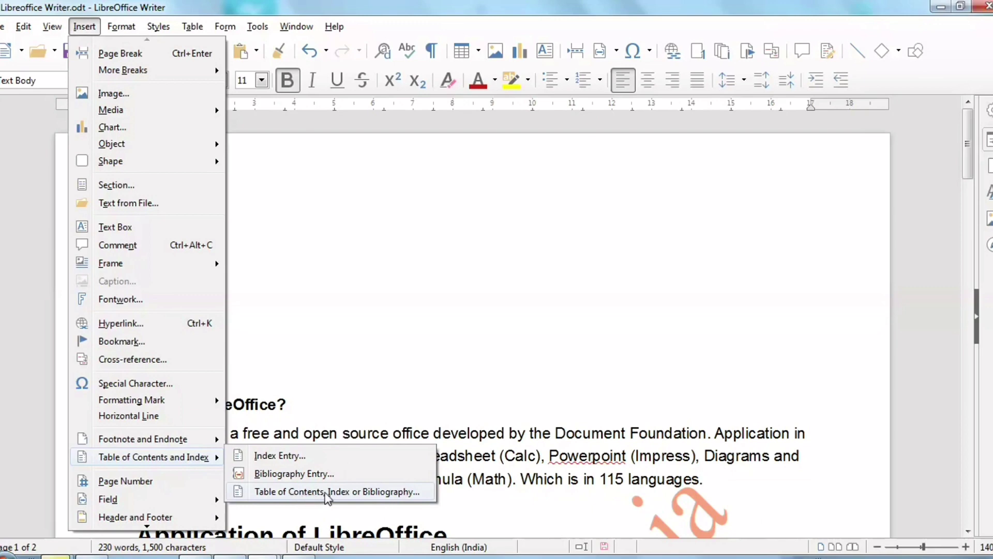
click(343, 492)
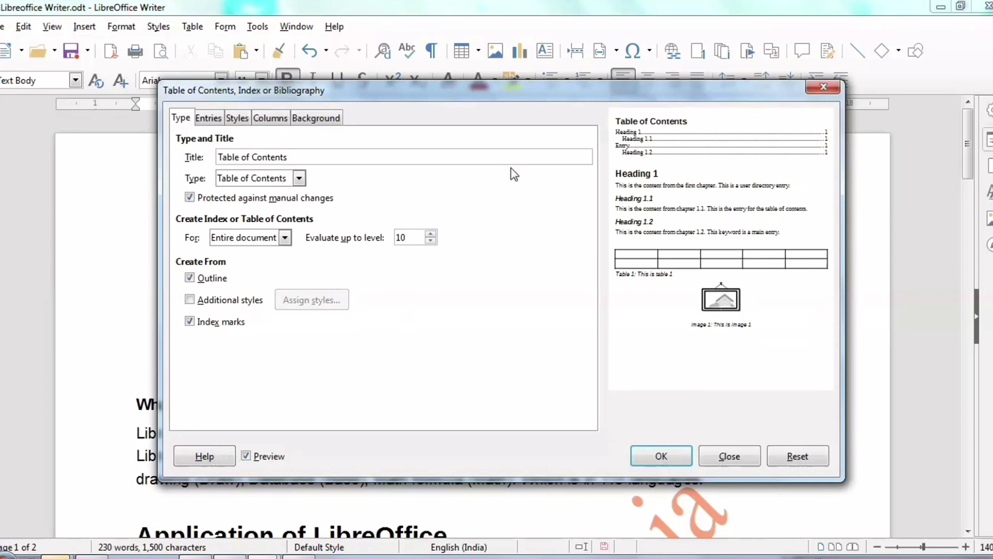
drag(477, 101, 487, 52)
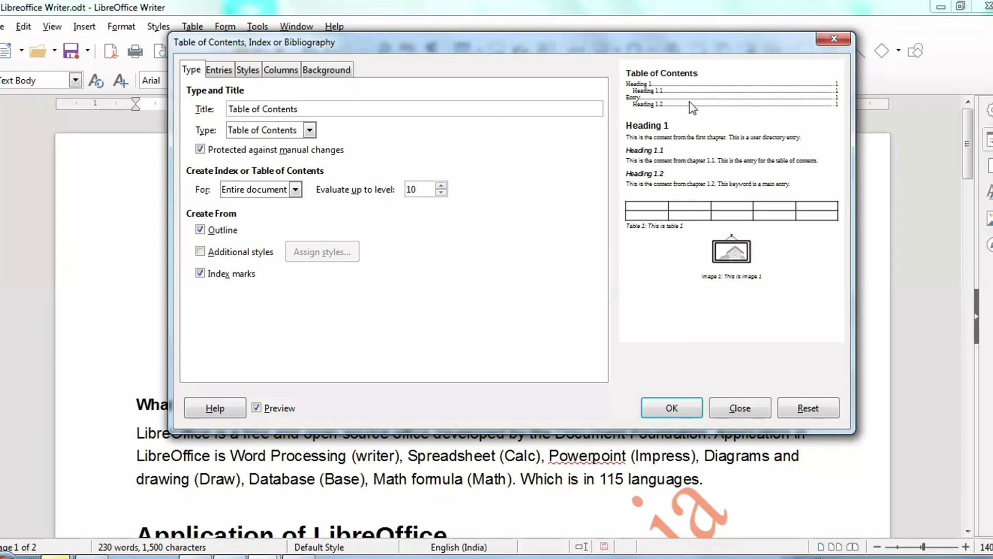
click(671, 408)
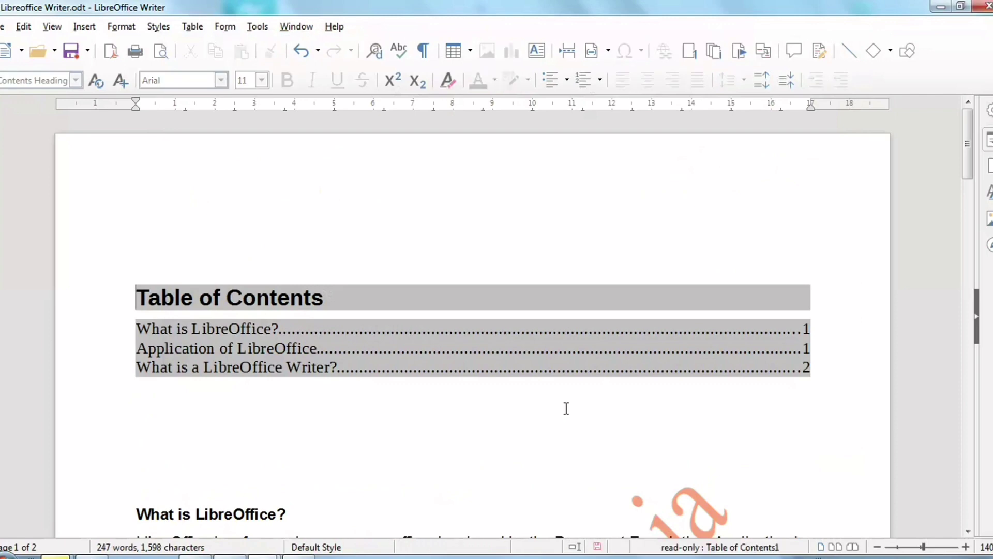
- Follow the "What is a LibreOffice Writer?" link in the table of contents to its heading and return to the table
scroll(566, 408, down, 1)
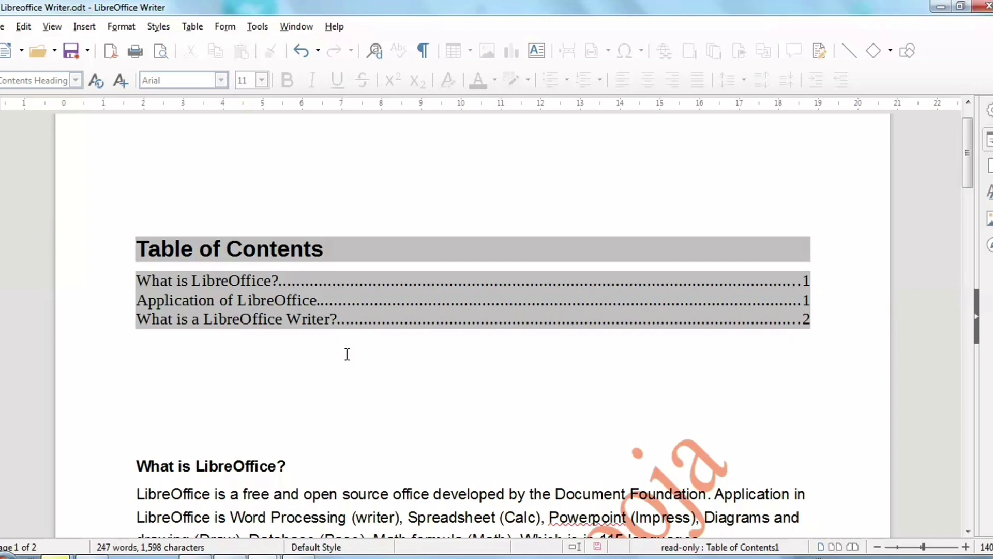
scroll(206, 270, down, 1)
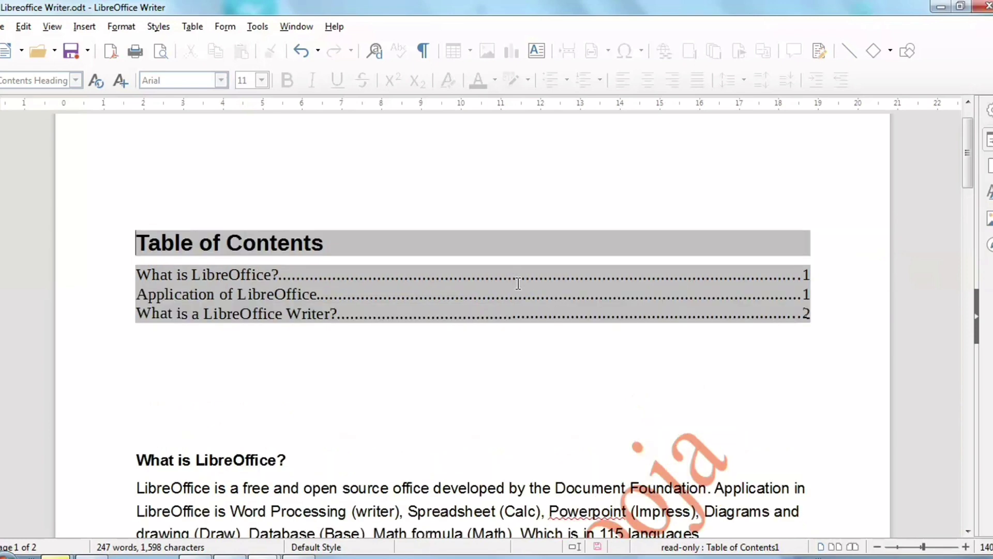
scroll(517, 284, up, 2)
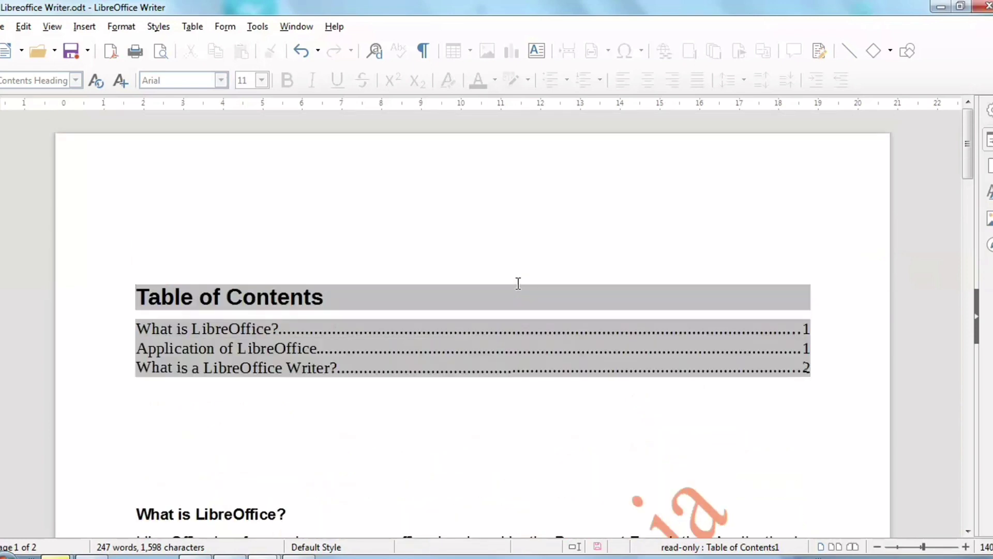
scroll(510, 331, down, 2)
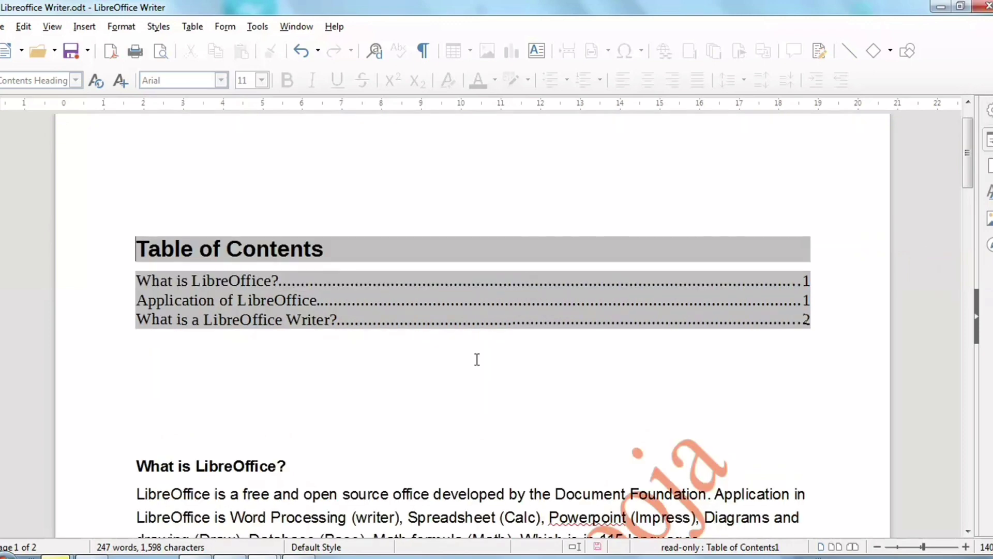
scroll(477, 359, down, 2)
scroll(501, 361, up, 2)
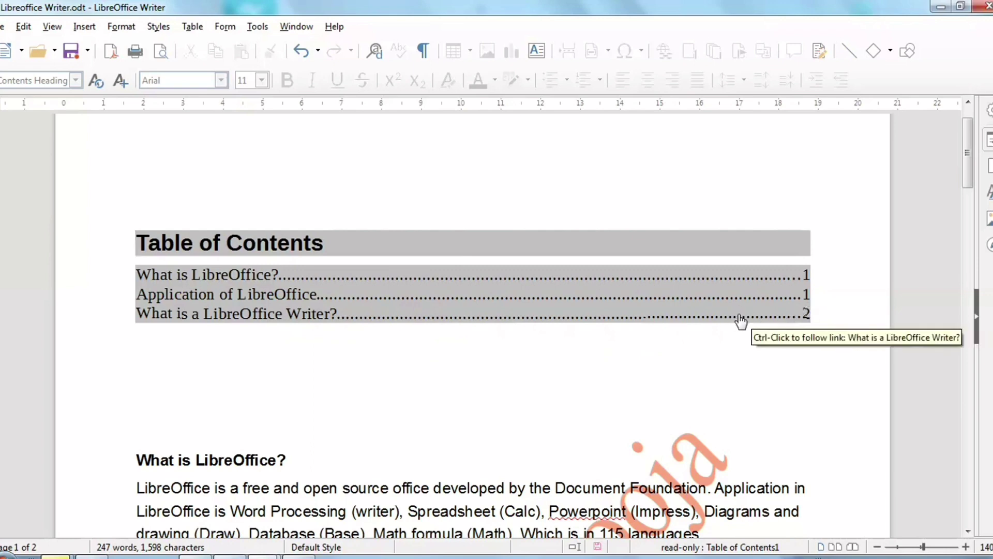
ctrl+click(741, 321)
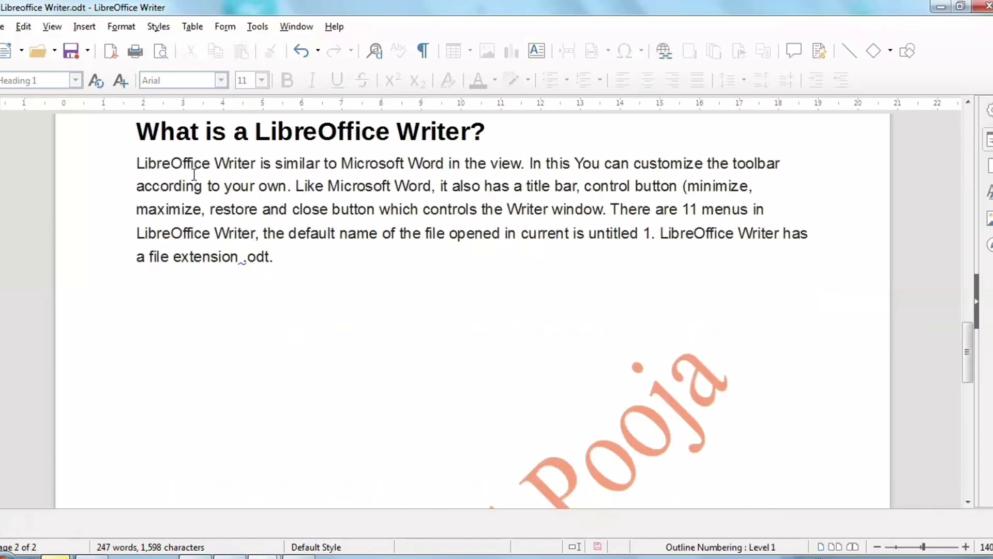
scroll(194, 175, up, 1)
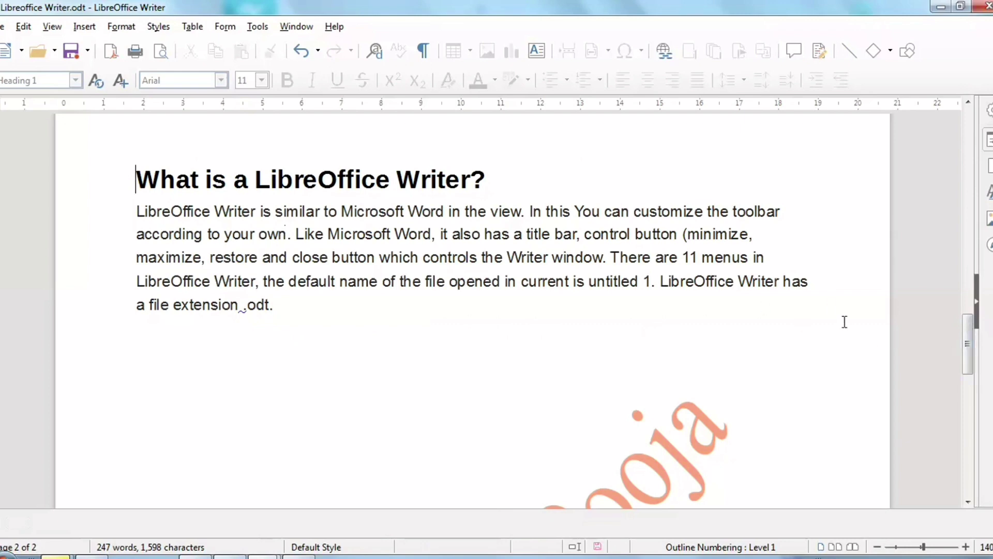
drag(971, 356, 970, 124)
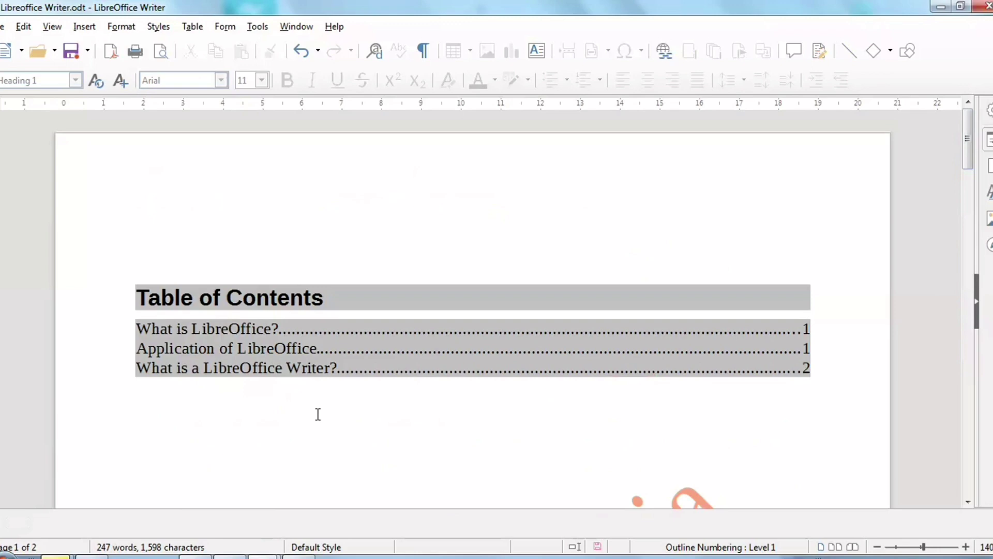
- Insert a page break before the "What is LibreOffice?" heading so it starts on its own page after the table of contents
scroll(318, 413, down, 2)
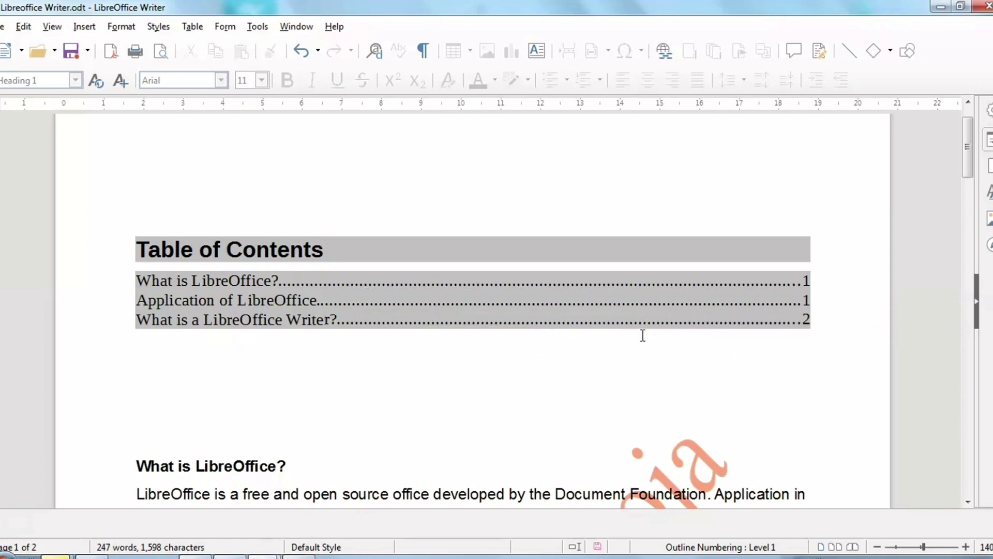
scroll(641, 337, down, 2)
scroll(271, 327, up, 4)
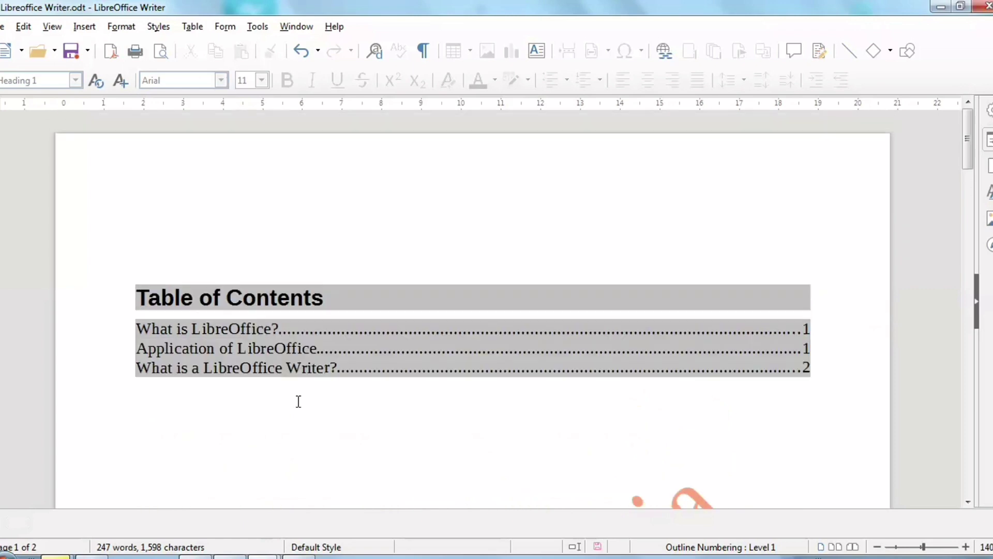
scroll(326, 369, down, 1)
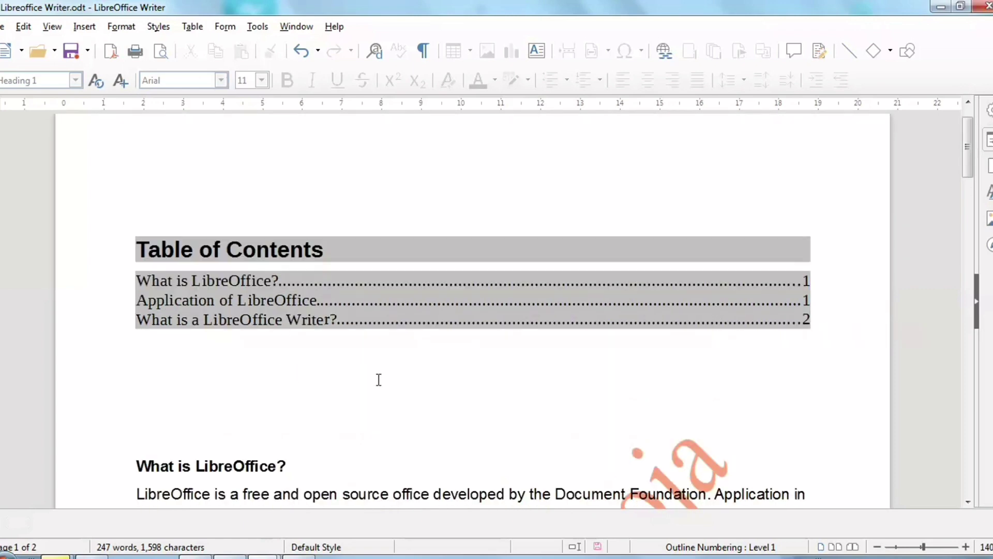
scroll(179, 421, down, 3)
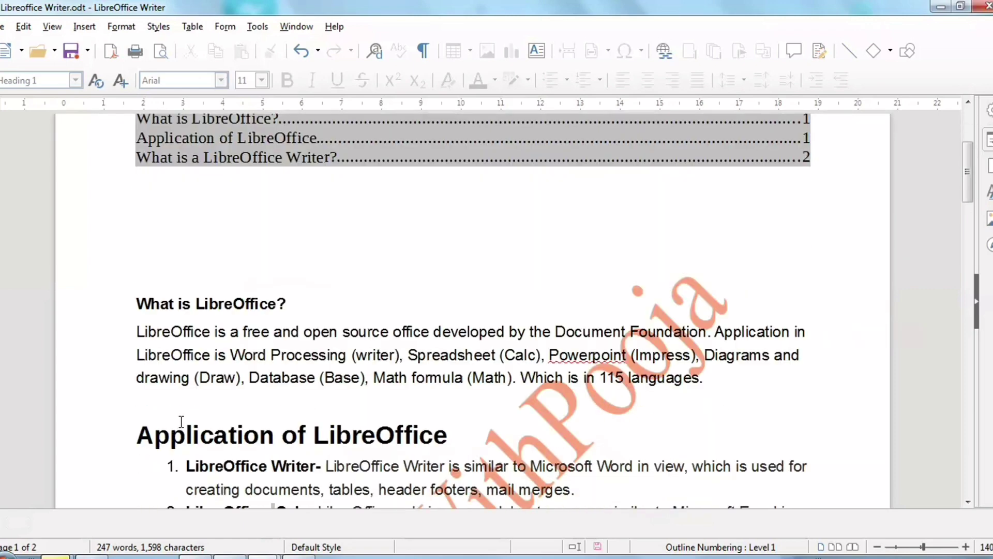
click(137, 303)
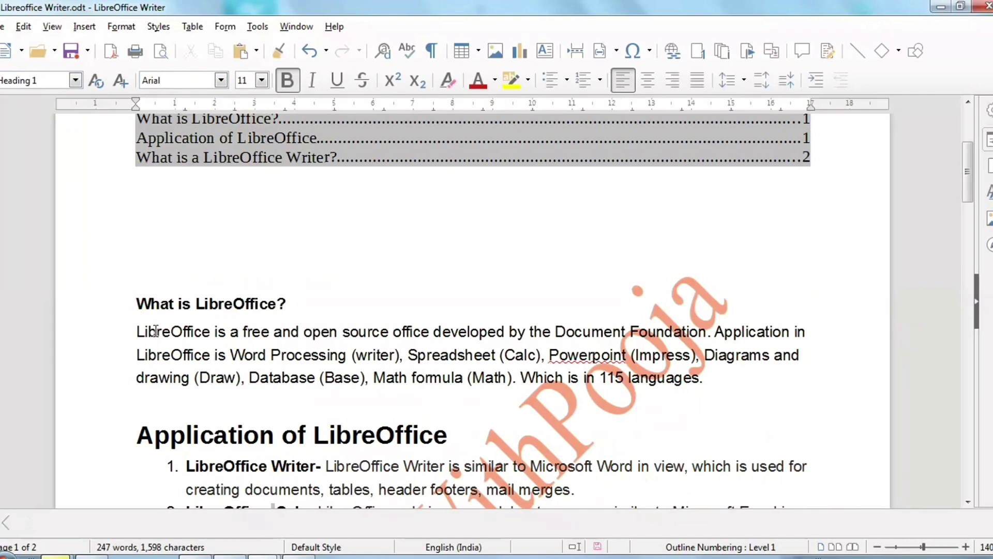
key(ctrl+Return)
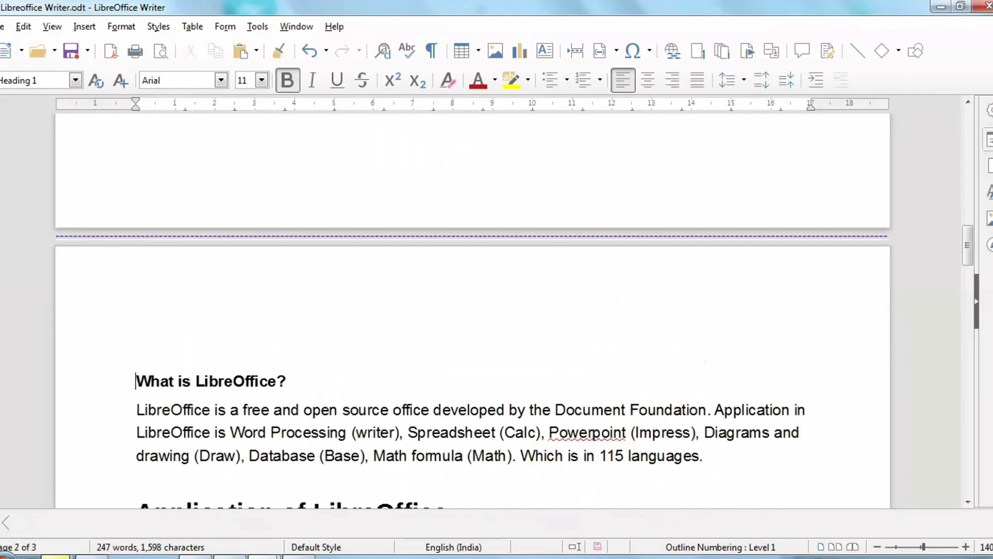
- Insert a page break before the "Application of LibreOffice" heading to start that section on a new page
scroll(248, 439, down, 1)
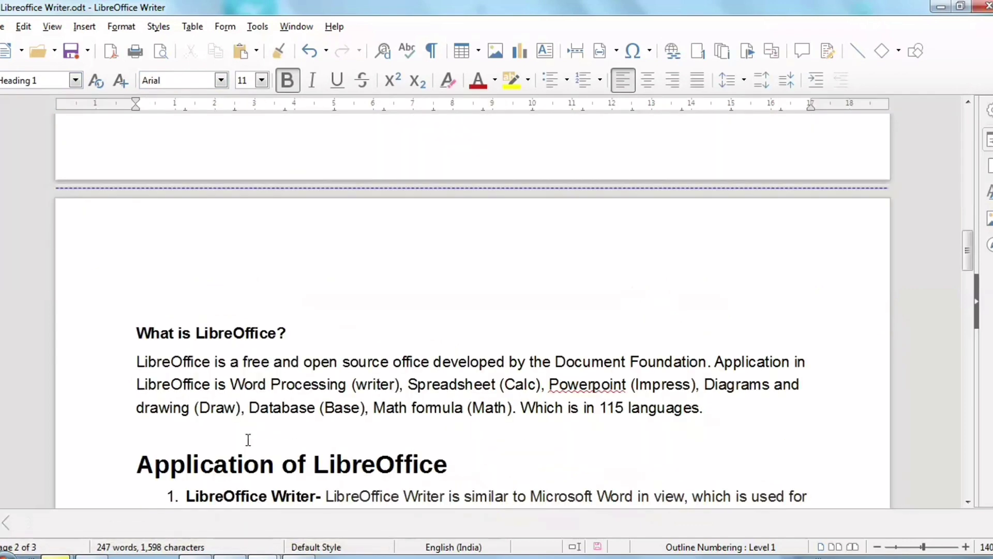
scroll(186, 382, down, 2)
click(138, 357)
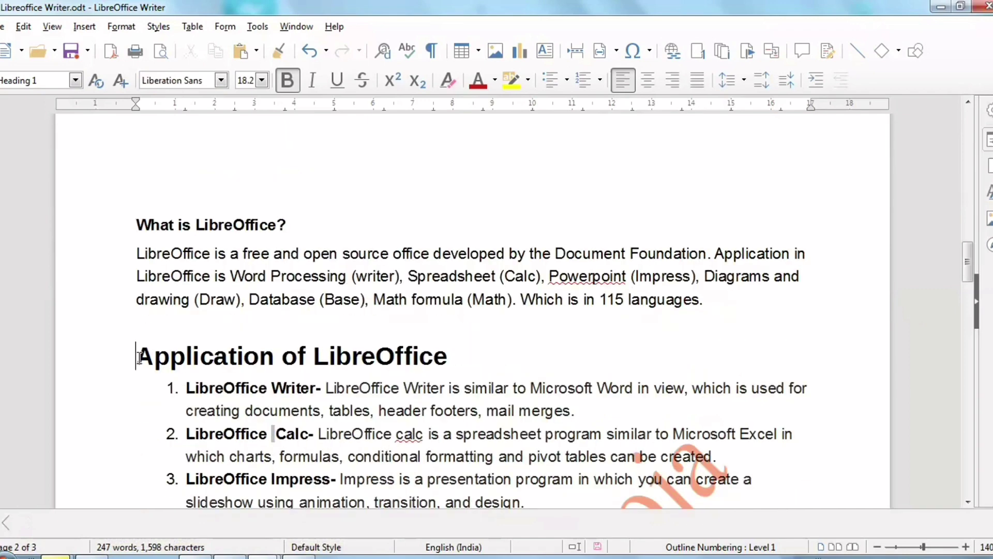
key(ctrl+Return)
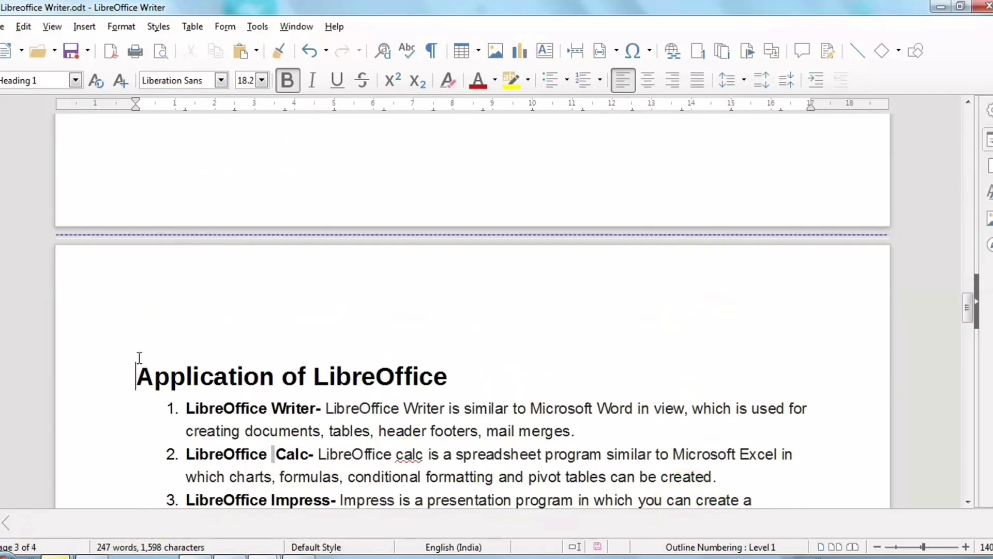
- Check which page each heading falls on and compare it with the page numbers in the table of contents
scroll(139, 357, down, 3)
scroll(202, 419, down, 8)
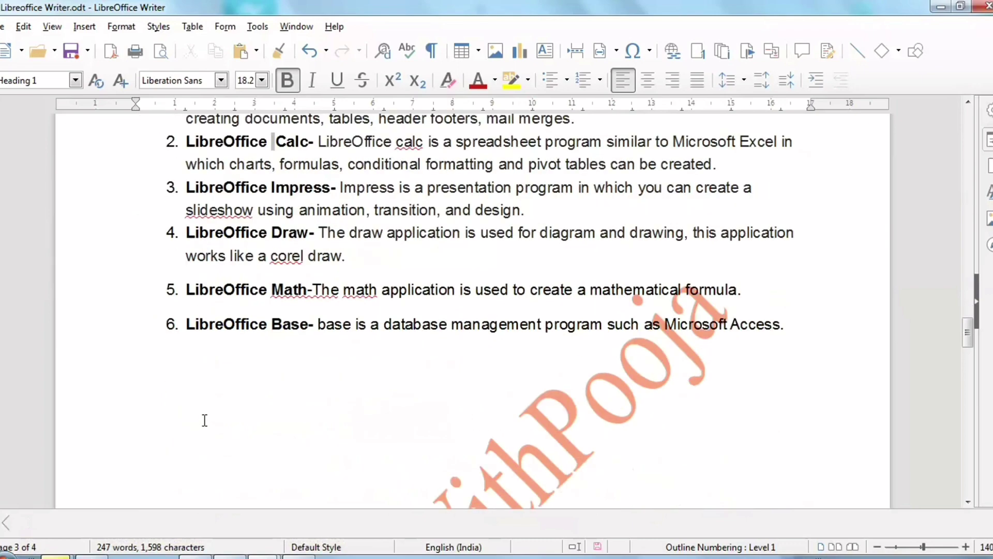
scroll(204, 420, up, 10)
scroll(204, 420, down, 8)
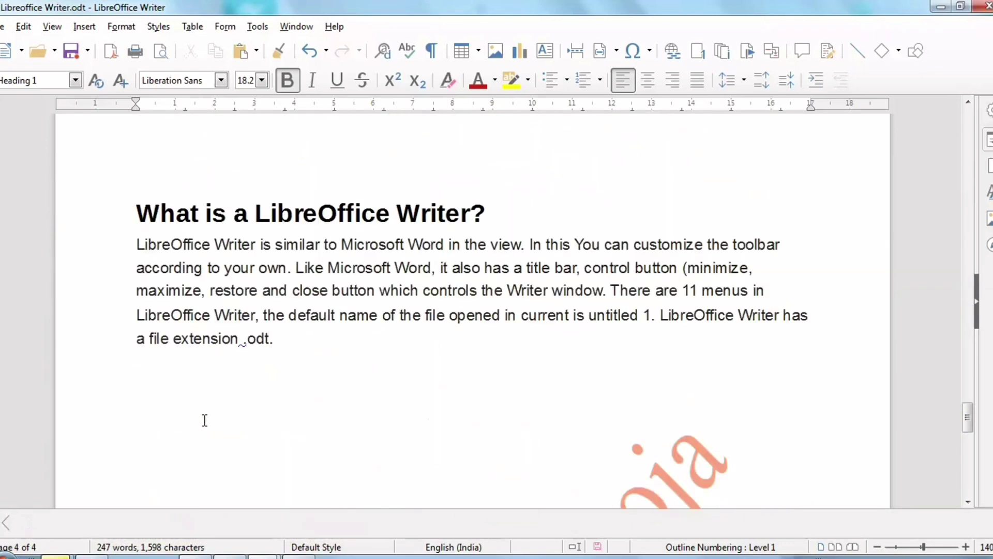
scroll(205, 420, up, 4)
scroll(204, 420, down, 6)
scroll(205, 420, up, 8)
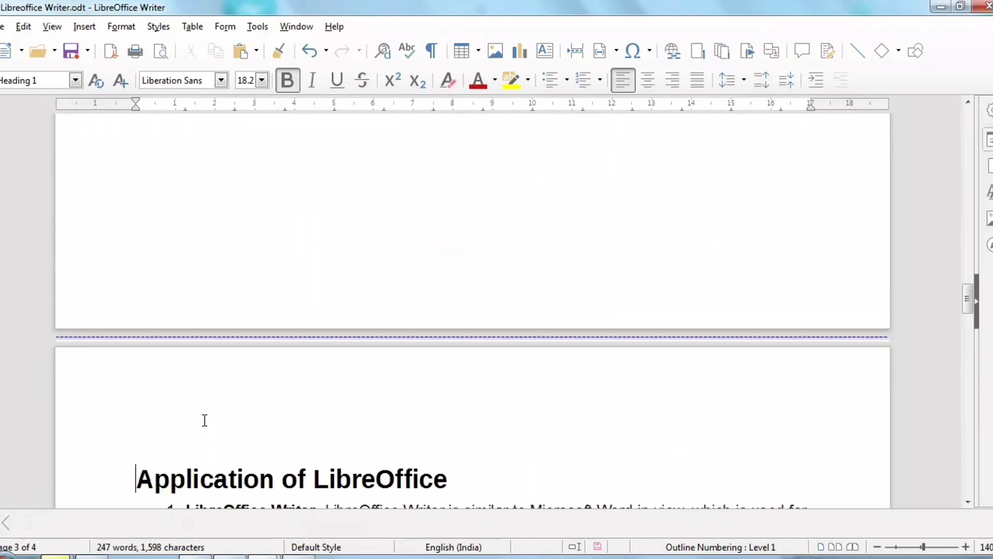
scroll(204, 420, up, 8)
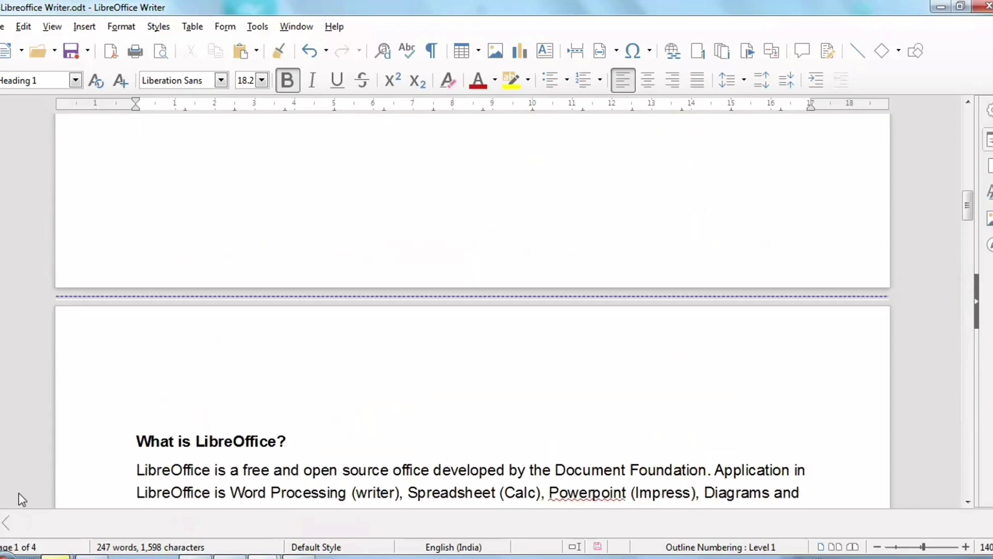
scroll(517, 421, up, 5)
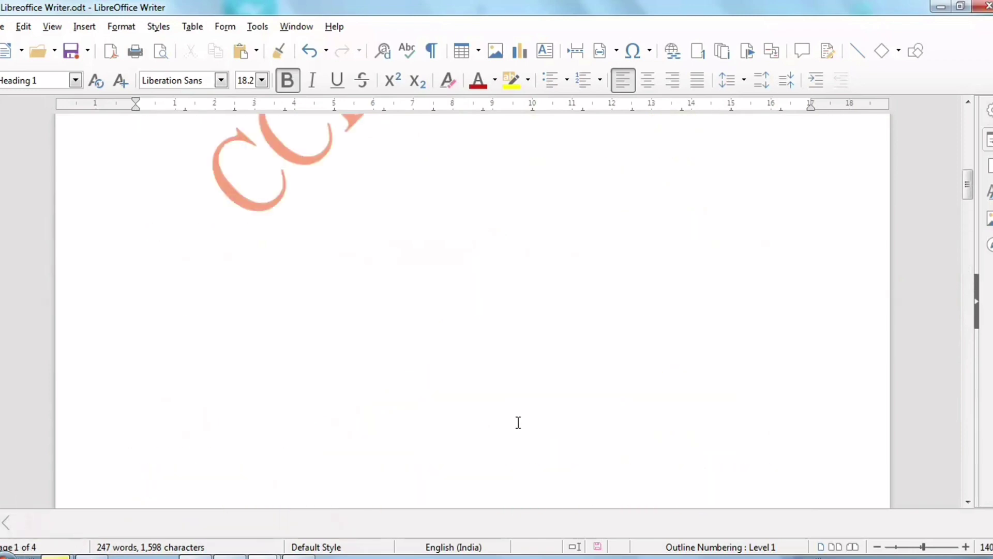
scroll(518, 421, up, 3)
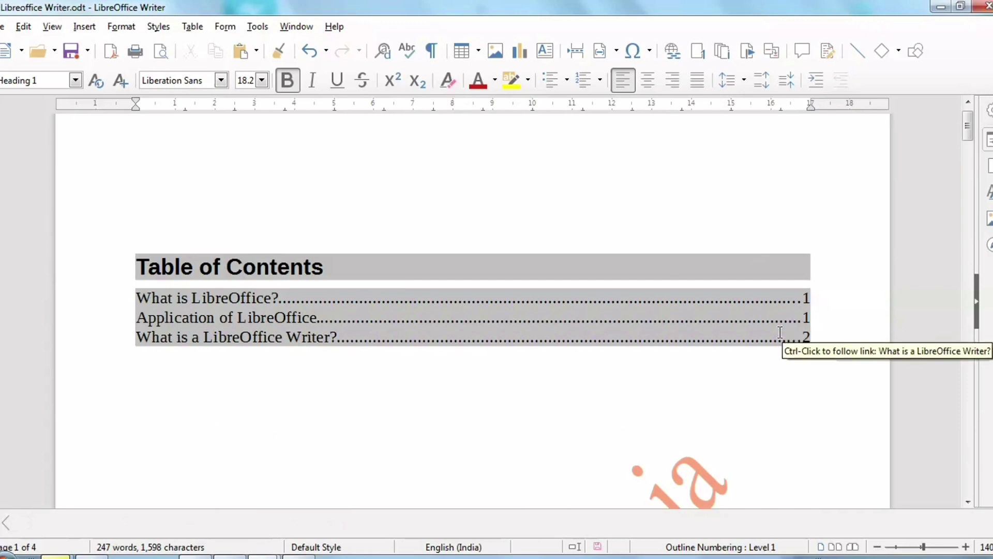
- Update the table of contents index to refresh the page numbers of its entries
click(965, 546)
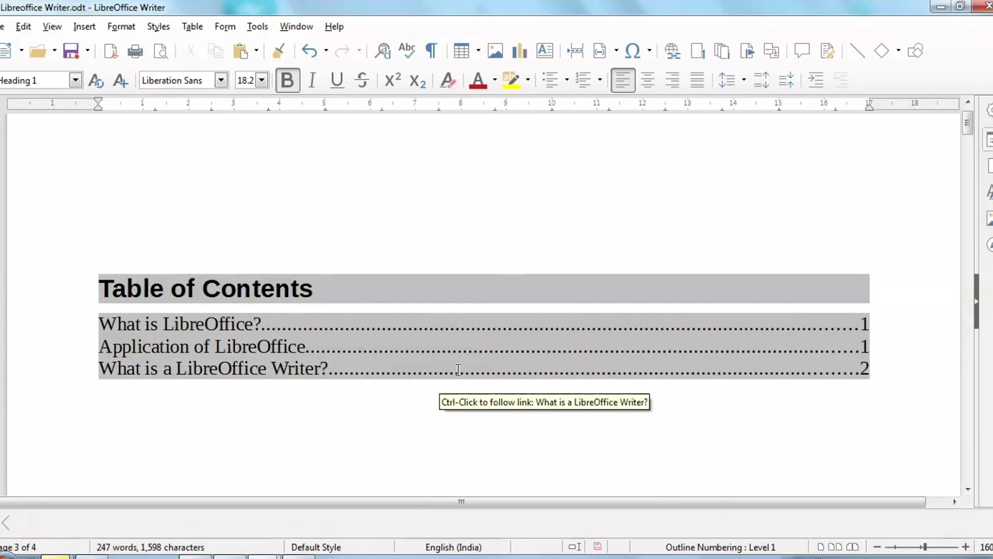
right_click(405, 341)
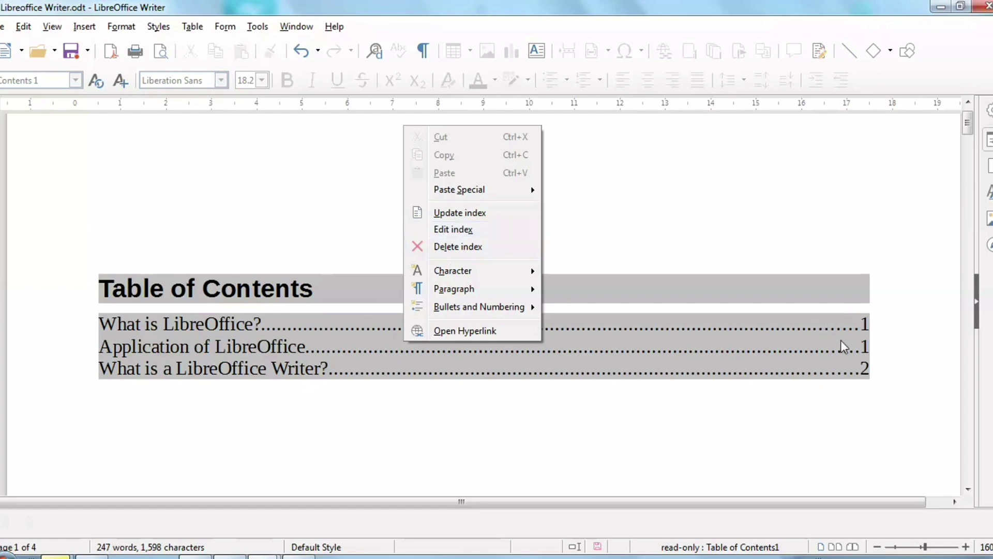
click(433, 213)
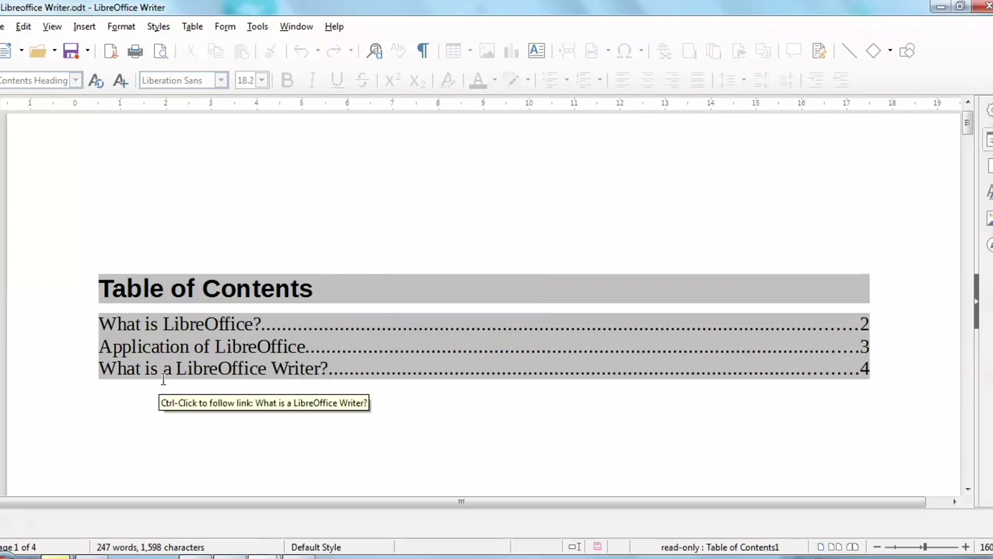
- Add the line "How to save writer file" below the "What is a LibreOffice Writer?" paragraph on the last page
scroll(162, 388, down, 3)
scroll(163, 379, down, 15)
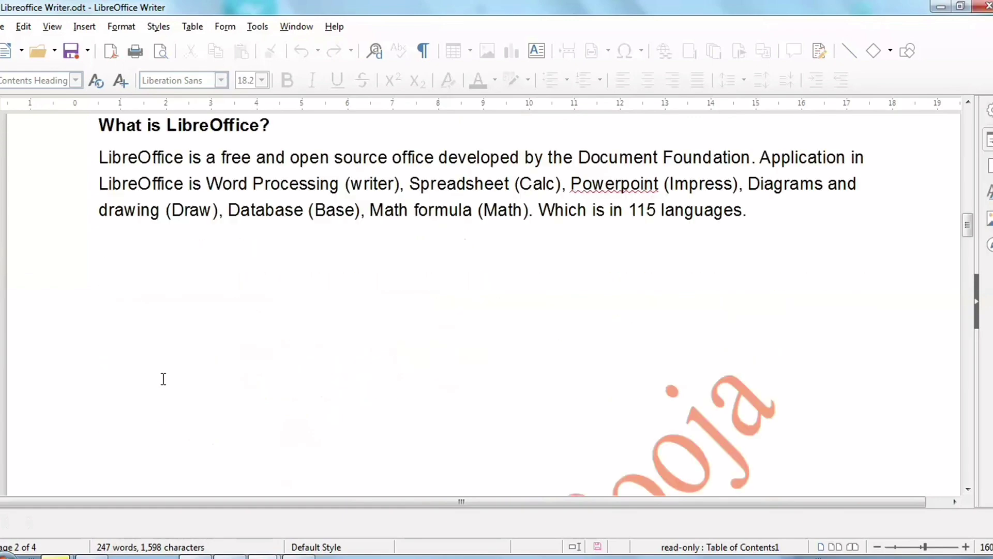
scroll(164, 374, down, 15)
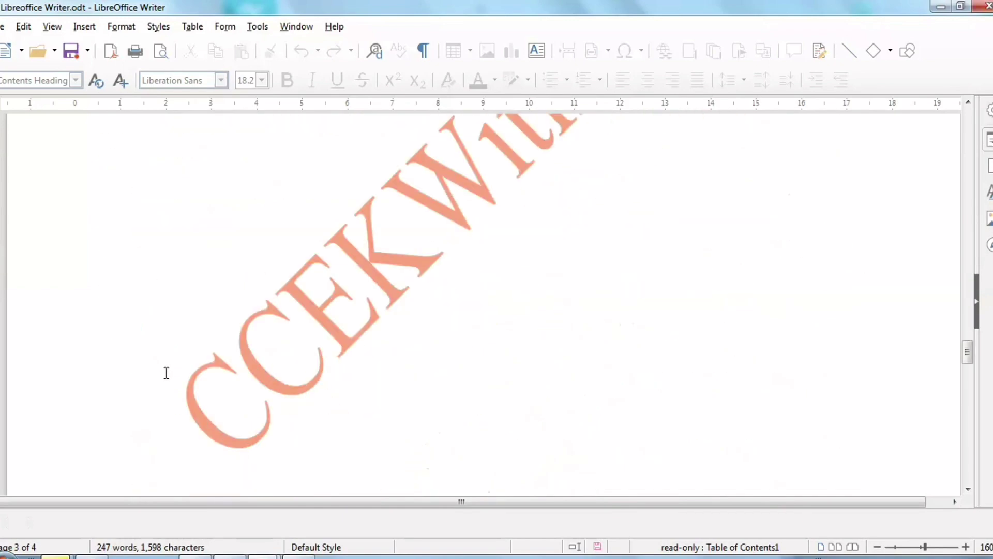
scroll(167, 372, down, 10)
scroll(167, 372, up, 6)
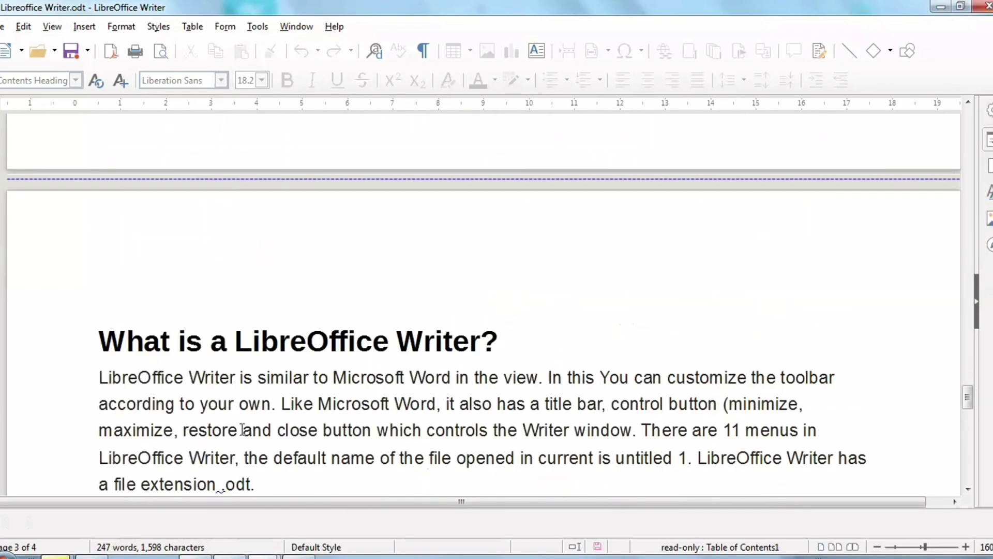
scroll(166, 372, down, 4)
click(273, 393)
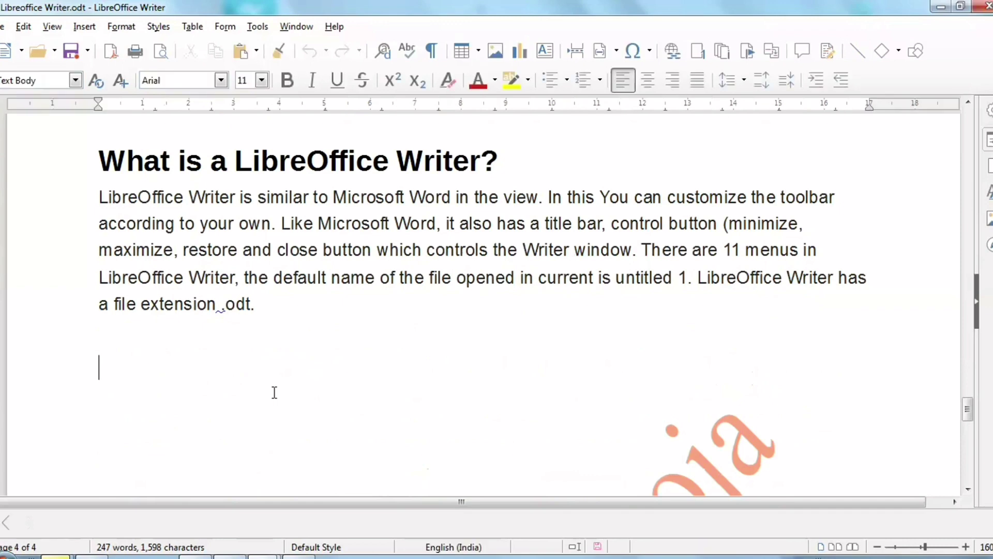
text(how to )
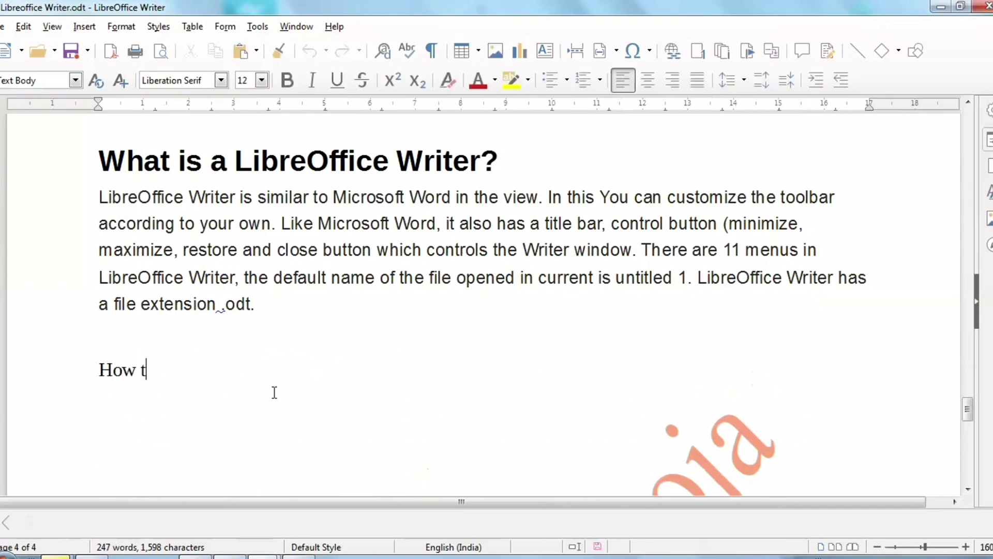
text(save)
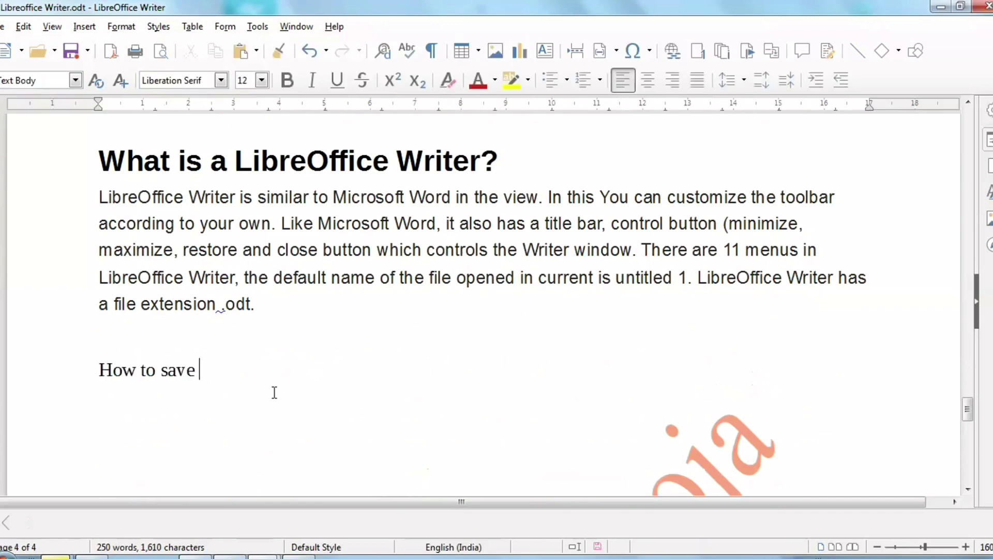
text( writer f)
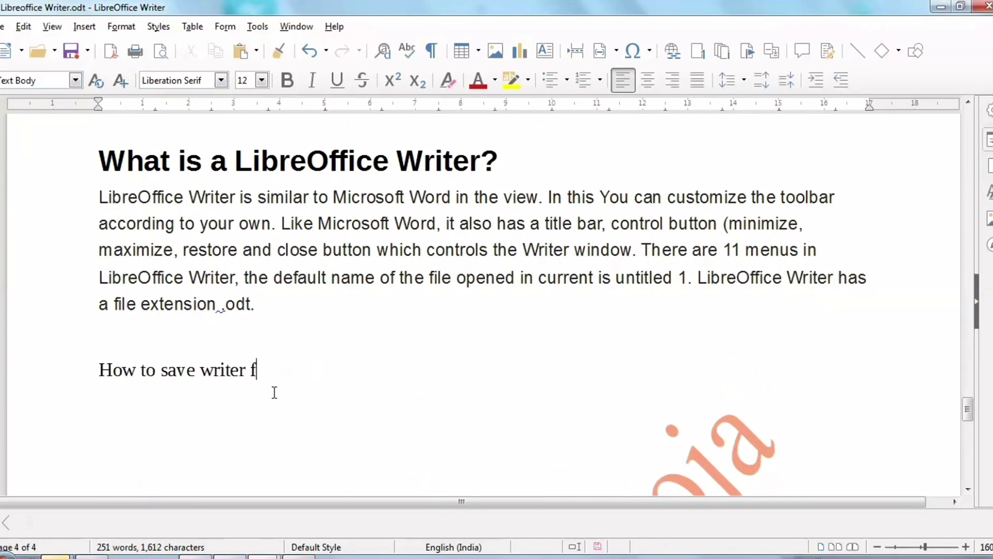
text(ile)
- Apply the Heading 1 paragraph style to the "How to save writer file" line
drag(967, 410, 967, 124)
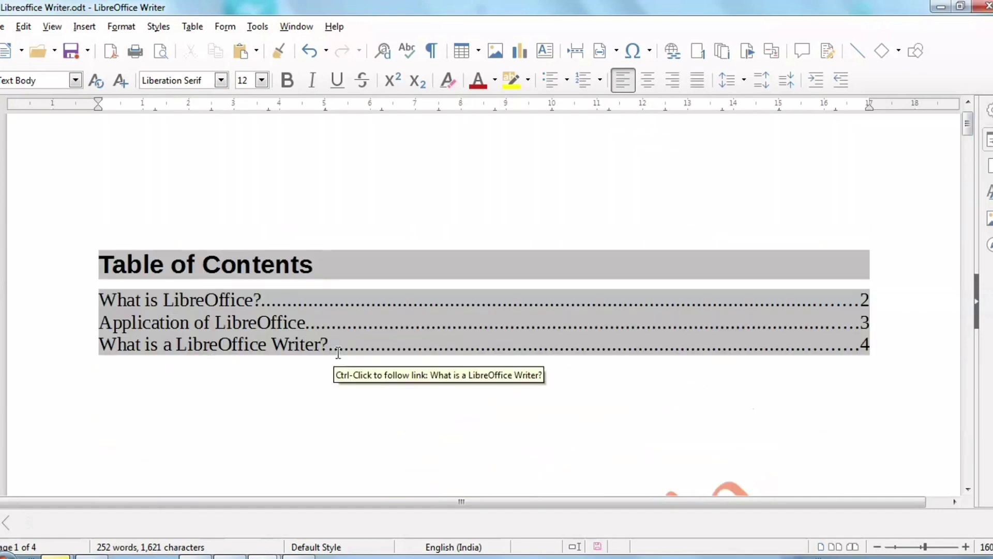
drag(968, 129, 967, 453)
scroll(273, 428, up, 10)
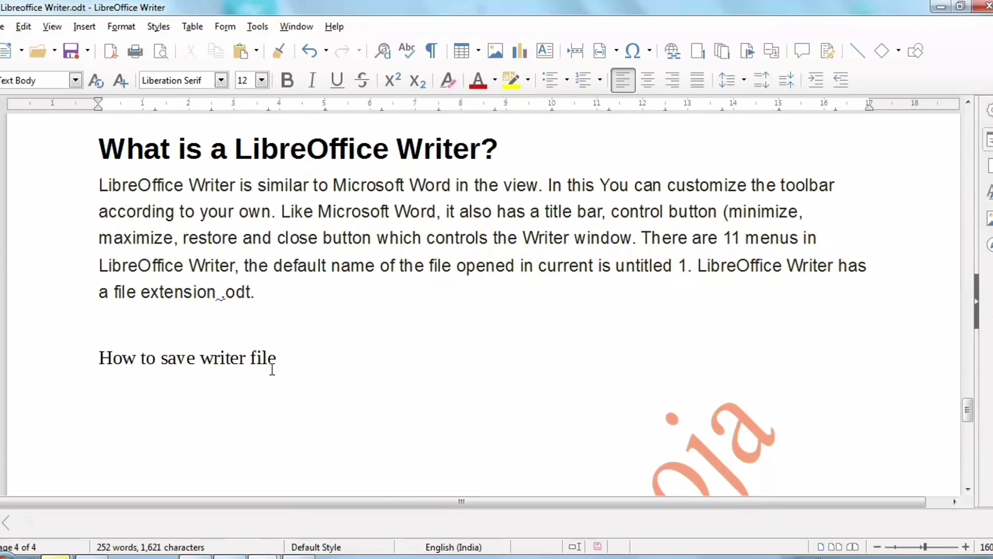
drag(289, 355, 97, 357)
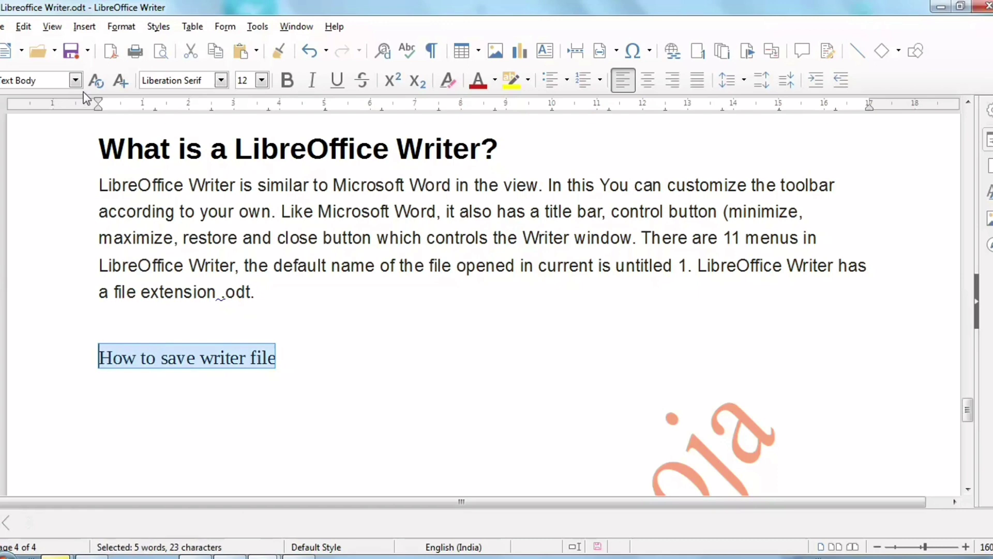
click(76, 81)
click(84, 222)
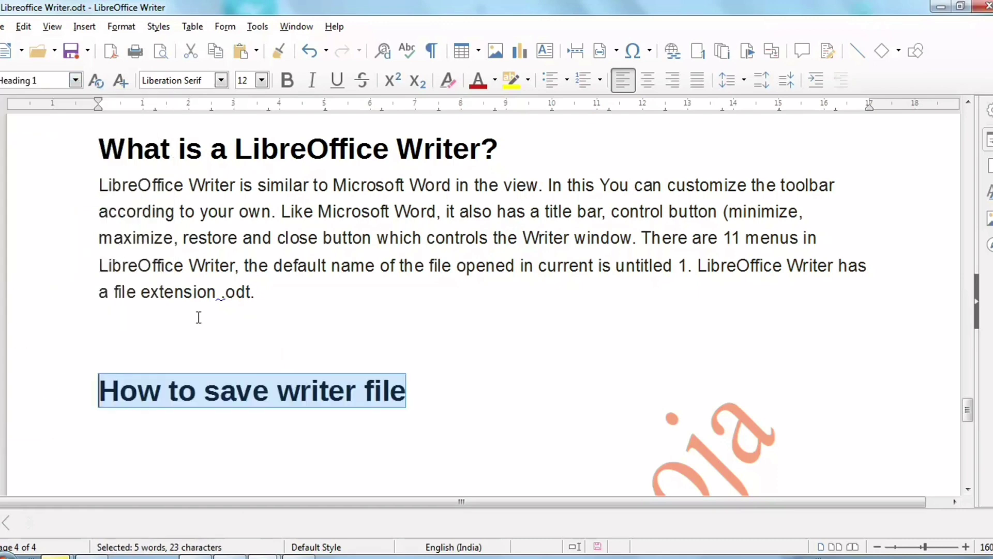
- Update the table of contents index on the first page to include the "How to save writer file" heading
scroll(198, 319, up, 4)
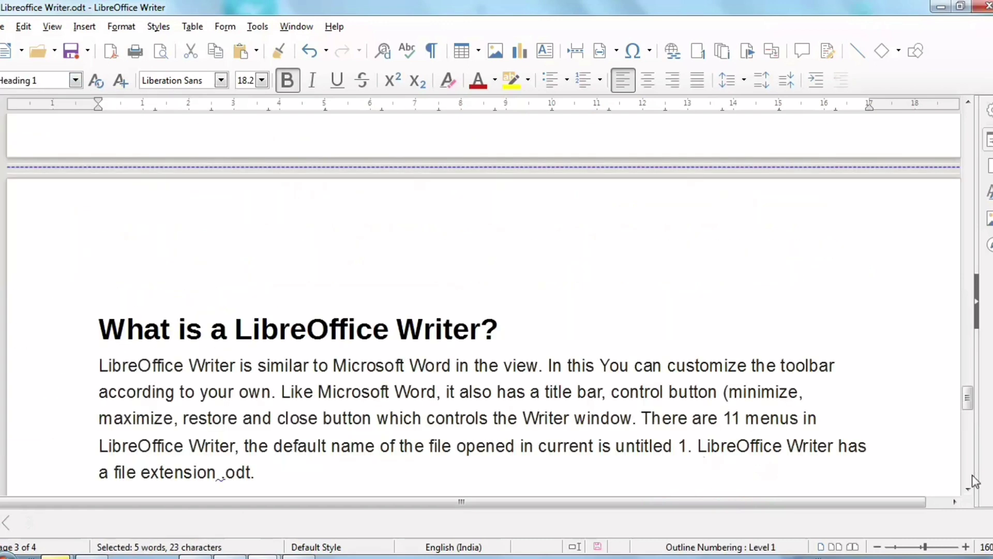
drag(967, 400, 973, 126)
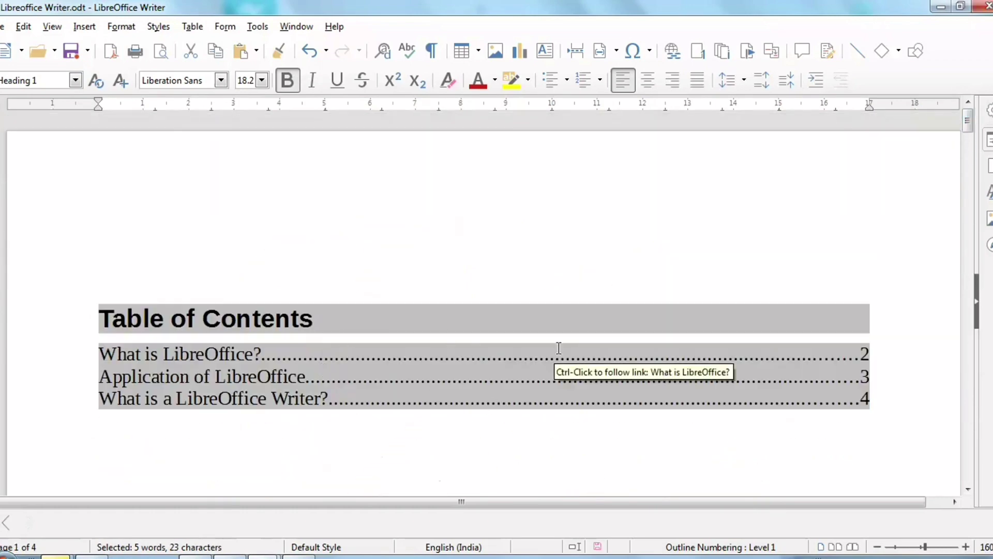
right_click(360, 370)
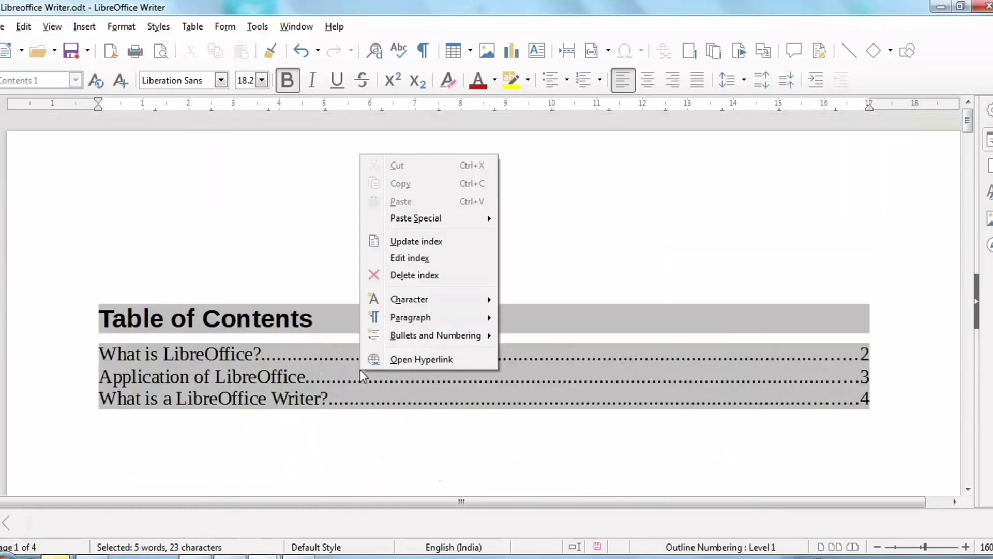
click(425, 245)
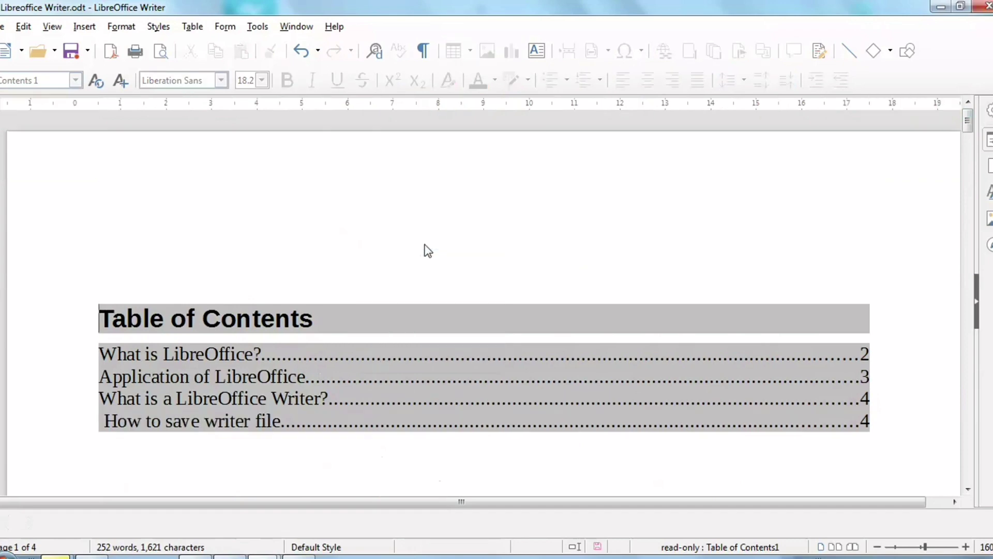
scroll(300, 427, down, 1)
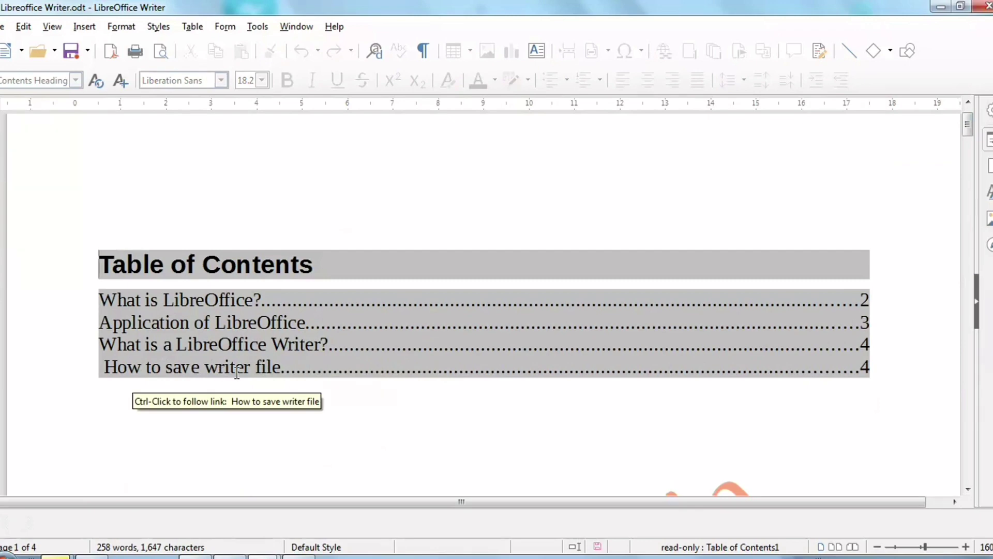
scroll(237, 370, down, 1)
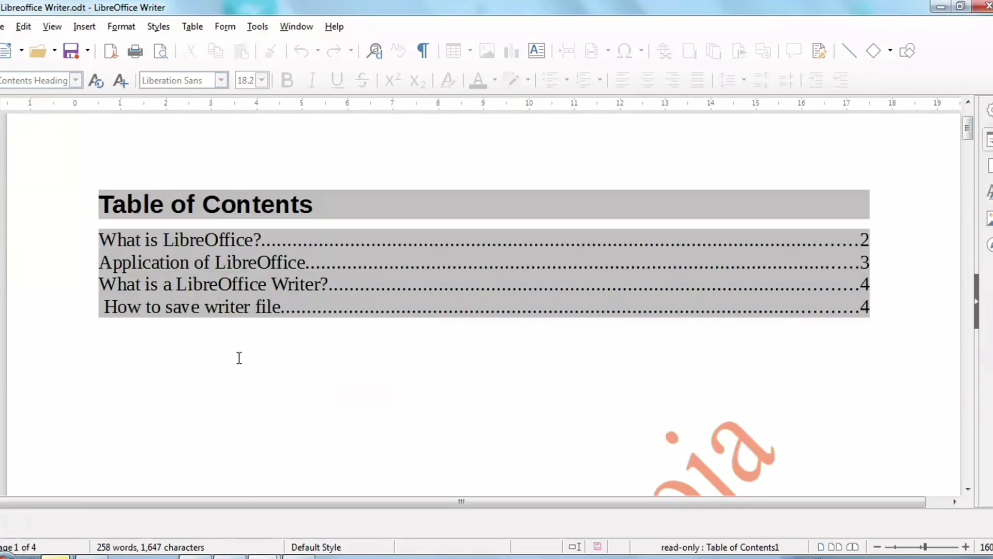
scroll(239, 341, up, 1)
scroll(290, 362, up, 1)
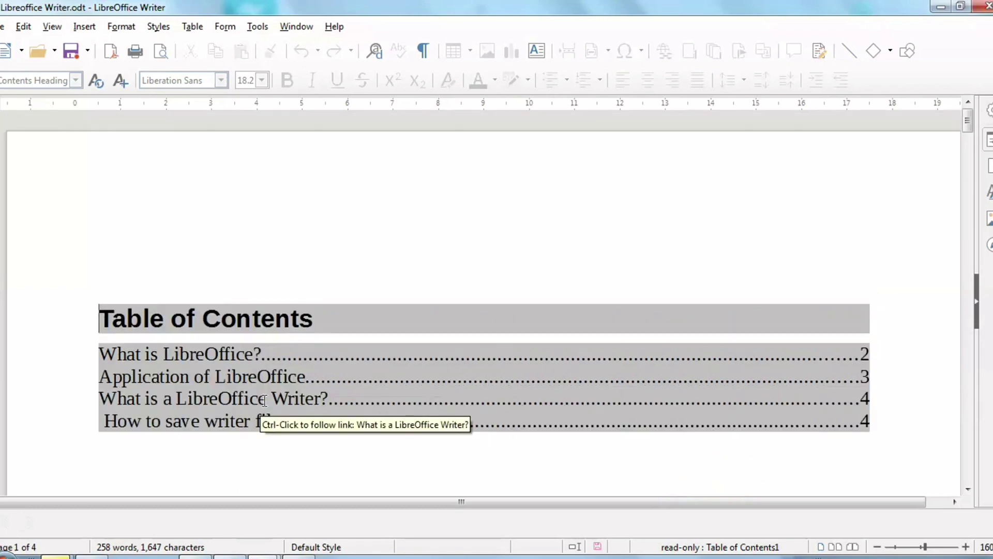
right_click(288, 381)
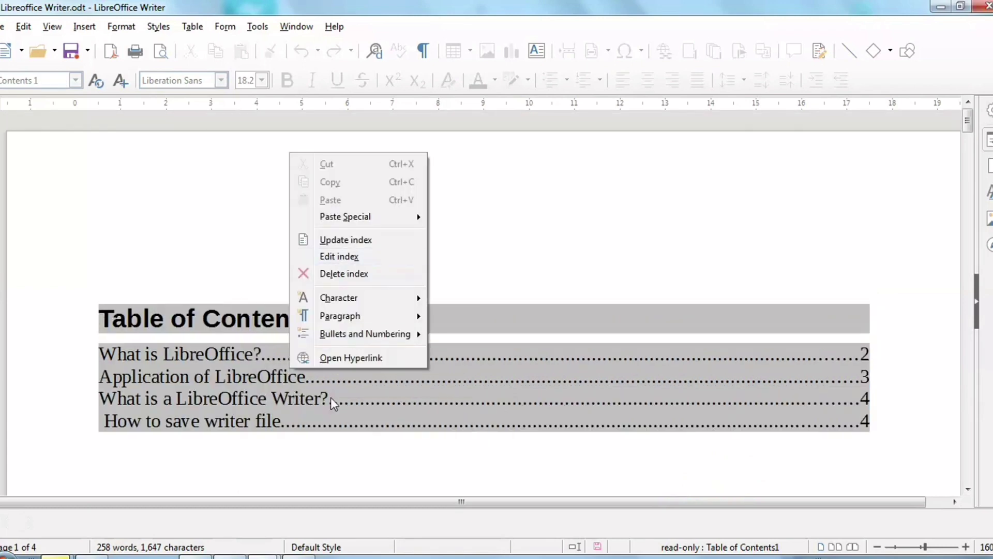
click(278, 371)
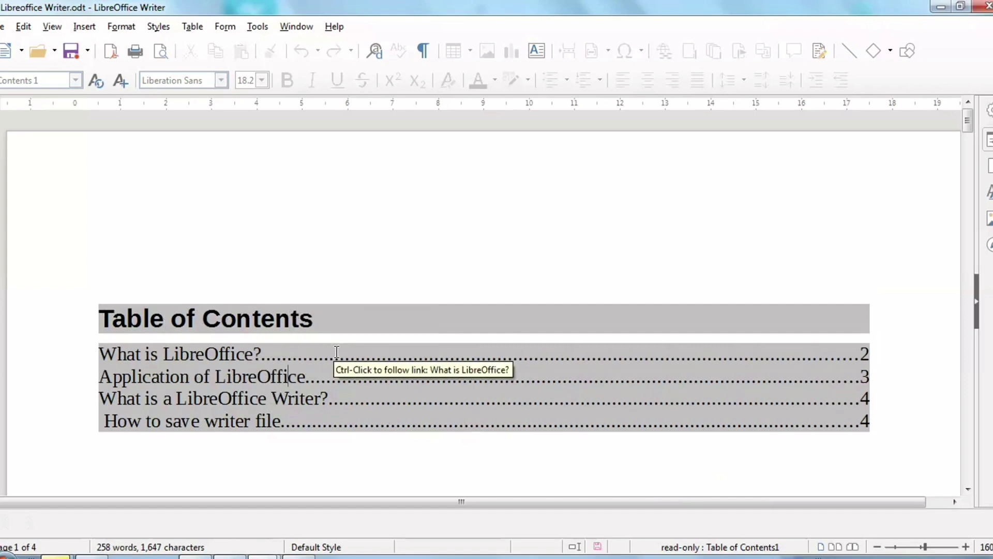
- Edit the table of contents and change its title to "Index"
right_click(337, 378)
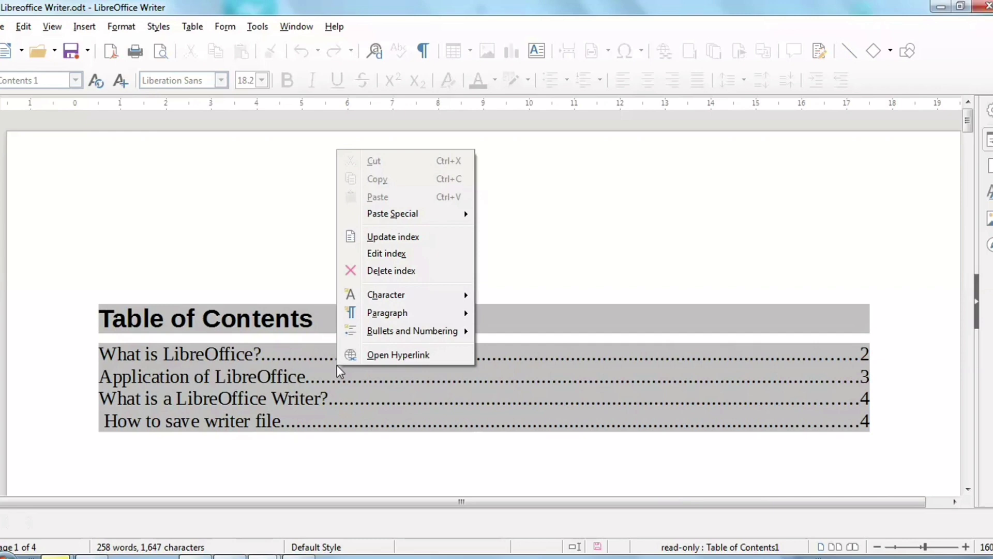
click(423, 256)
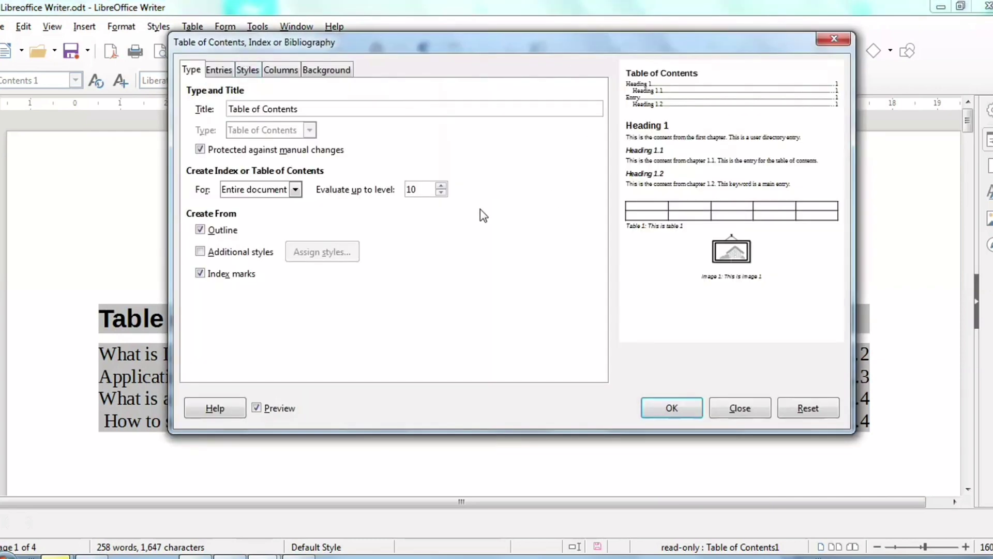
drag(397, 43, 469, 29)
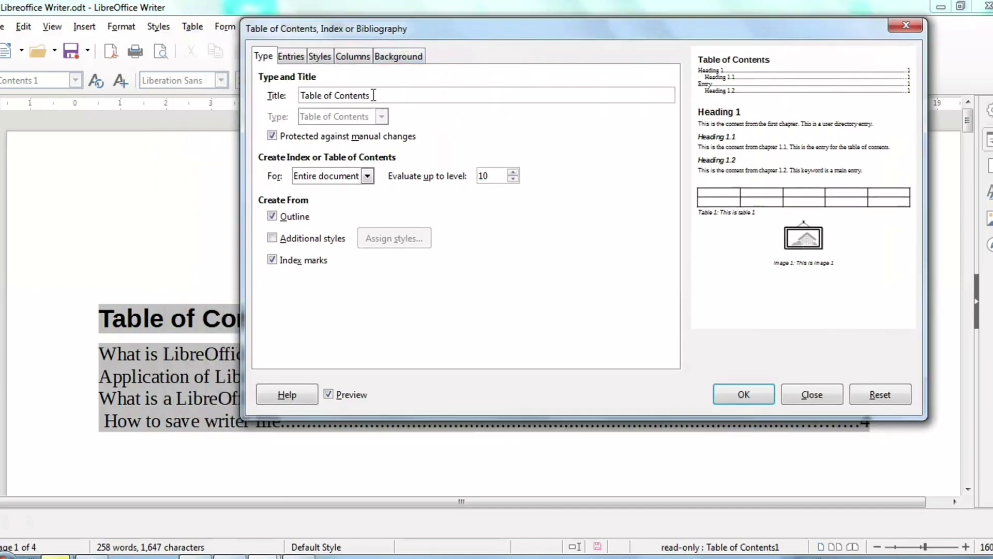
drag(374, 95, 287, 95)
key(BackSpace)
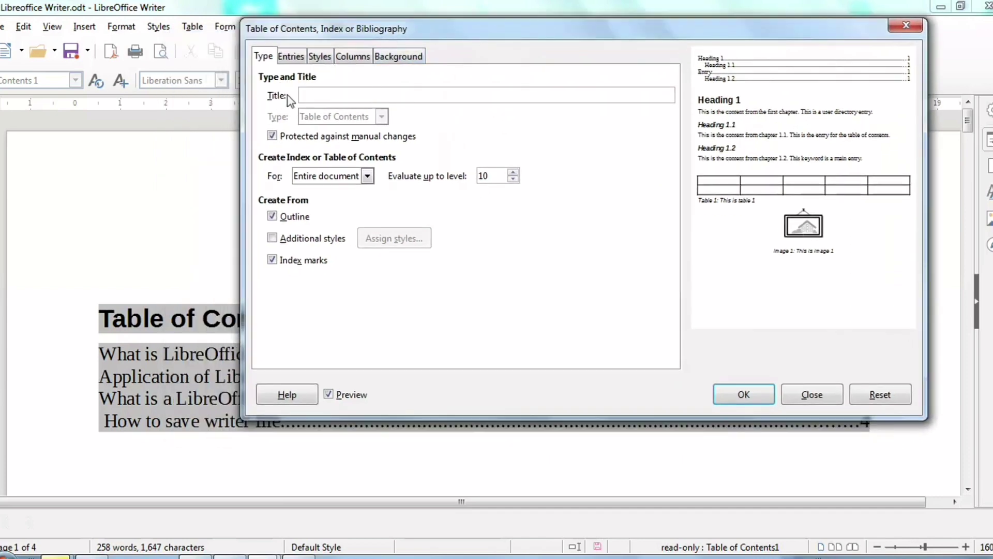
text(Index)
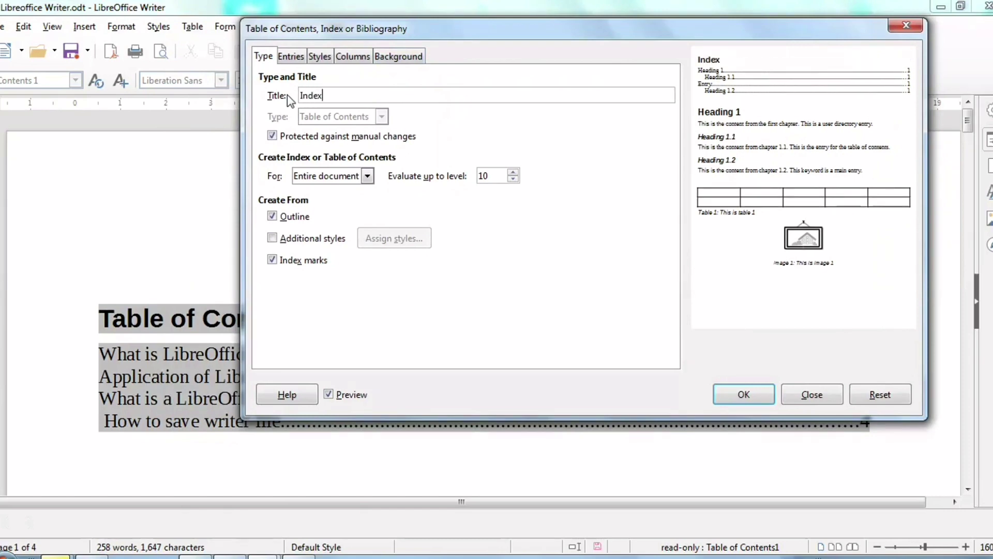
click(748, 391)
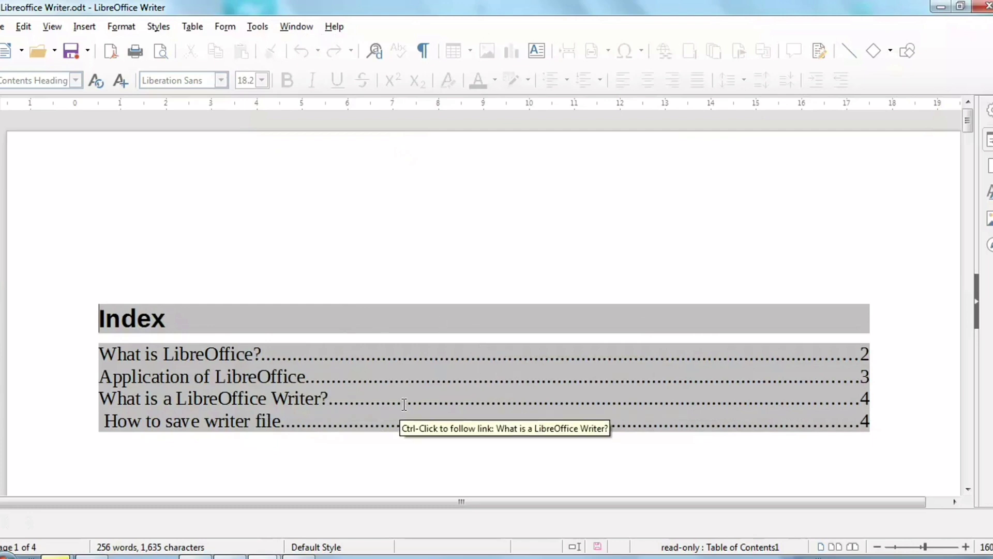
- Edit the index again and give it a bright green background color from the standard palette
right_click(384, 363)
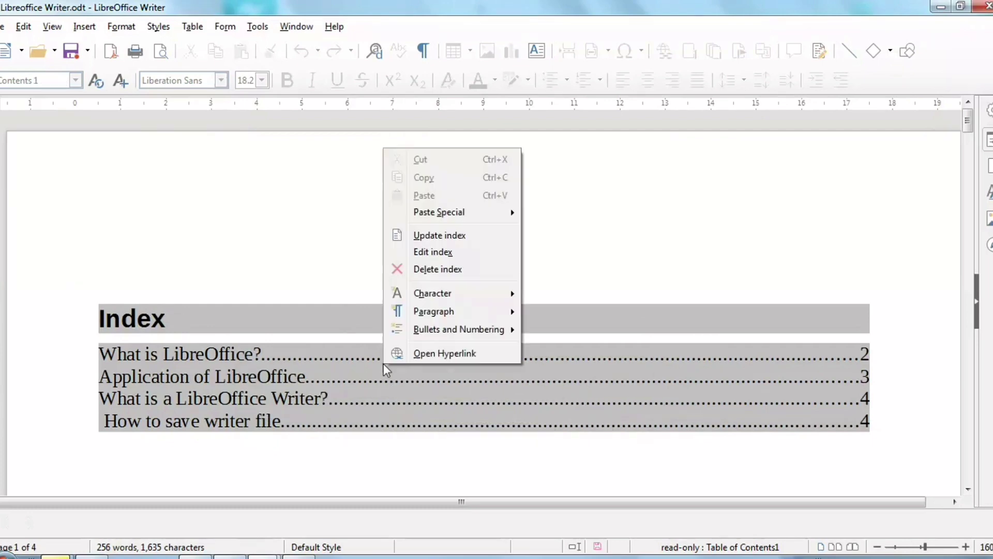
click(443, 253)
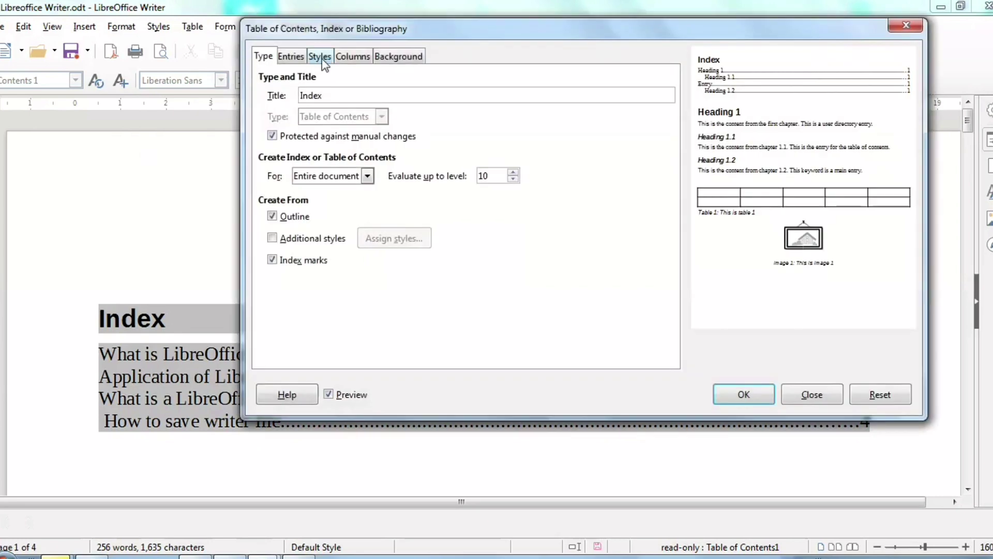
click(303, 59)
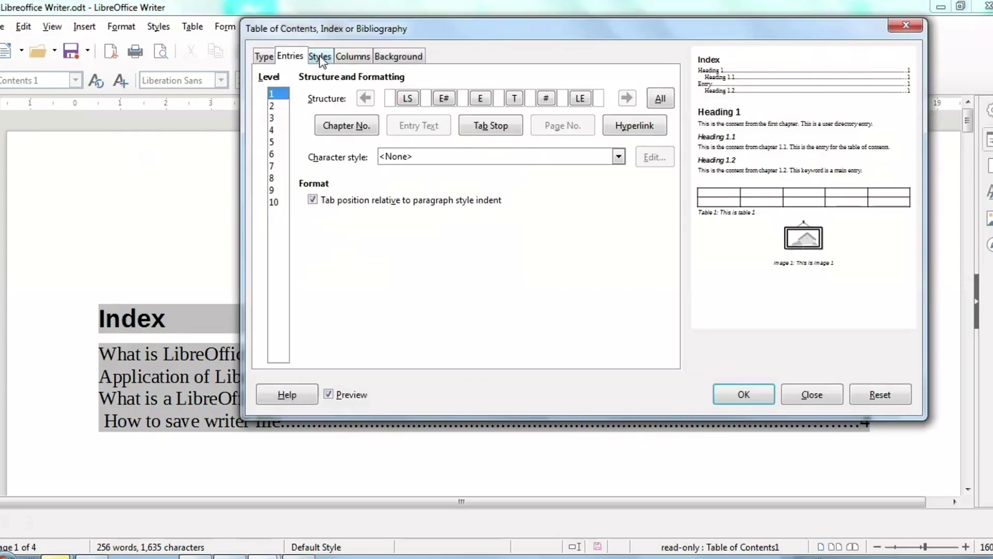
click(321, 58)
click(400, 56)
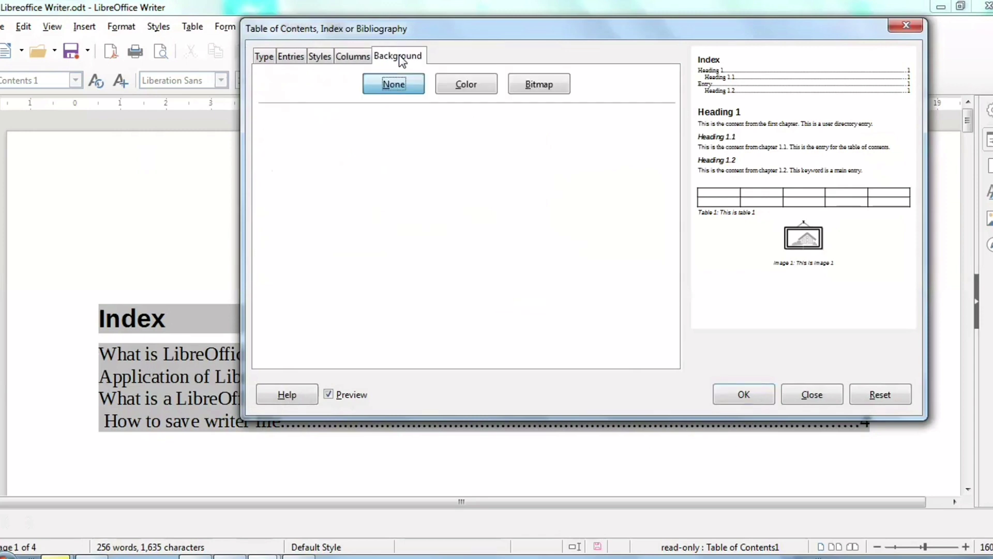
click(464, 89)
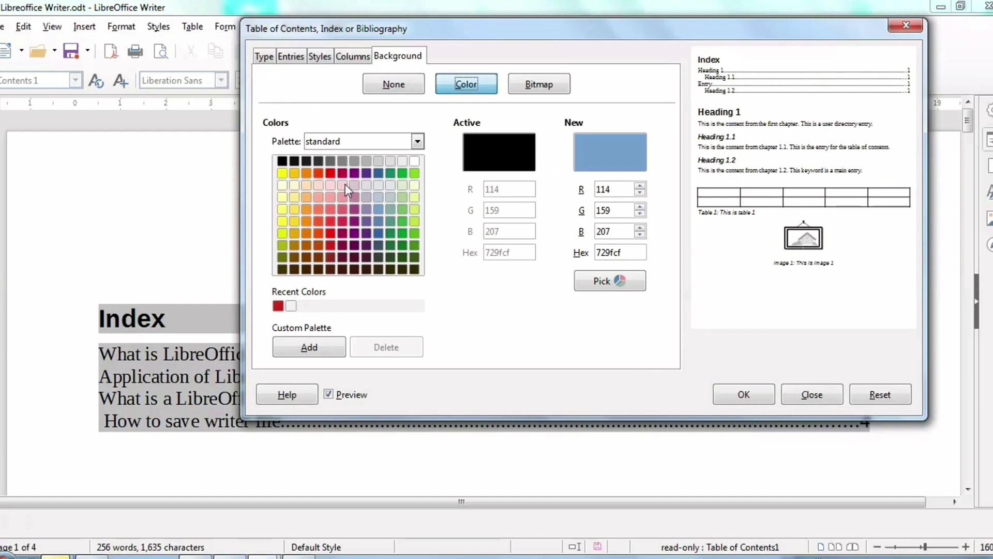
click(414, 172)
click(745, 387)
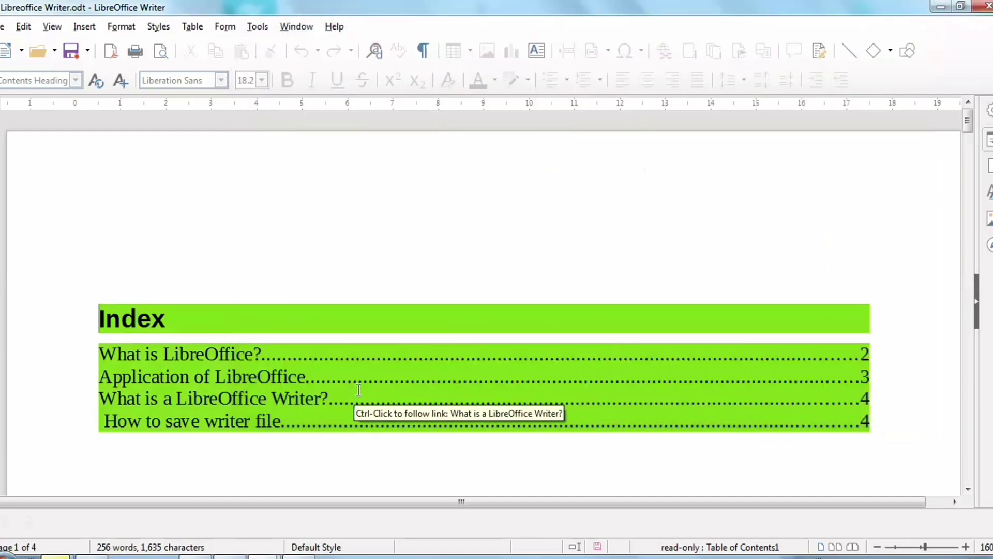
right_click(348, 357)
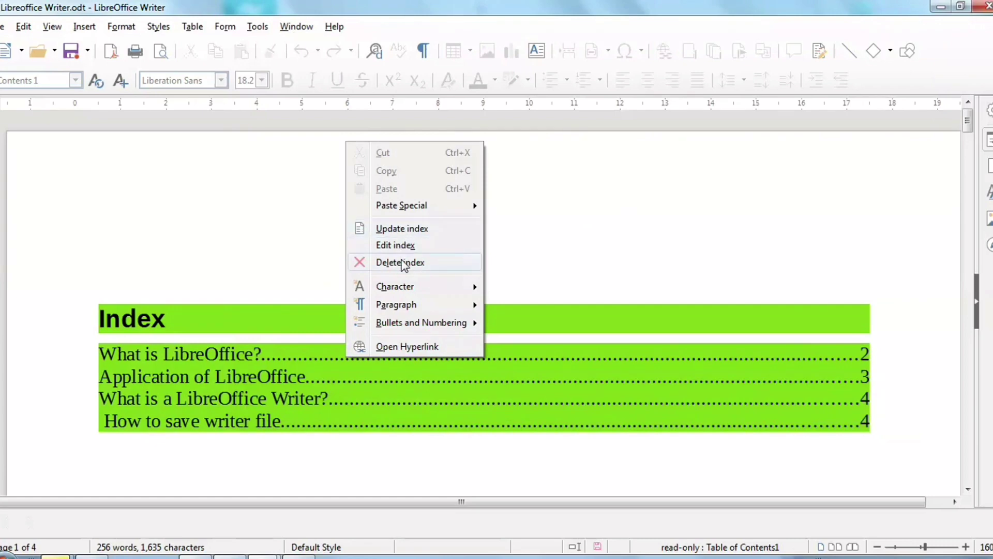
click(502, 462)
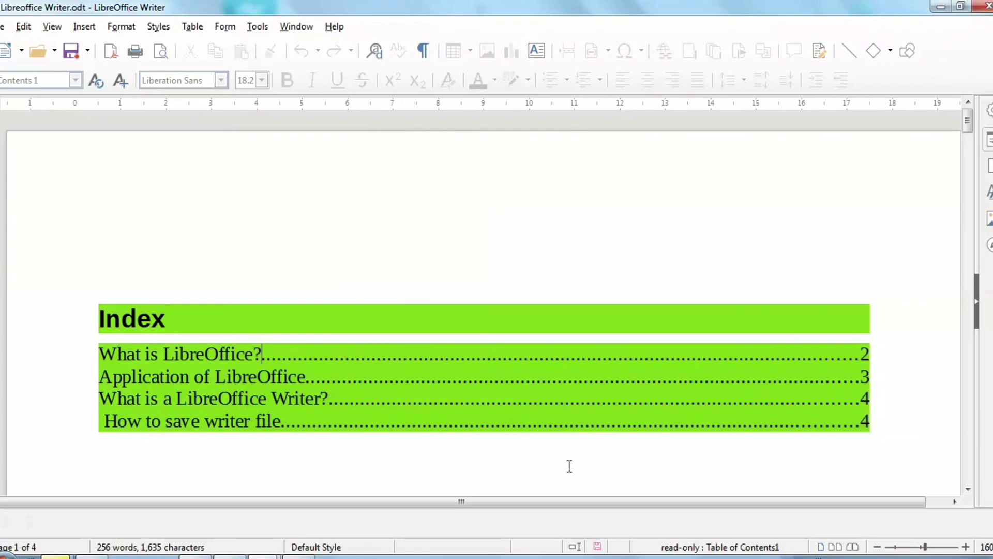
click(877, 547)
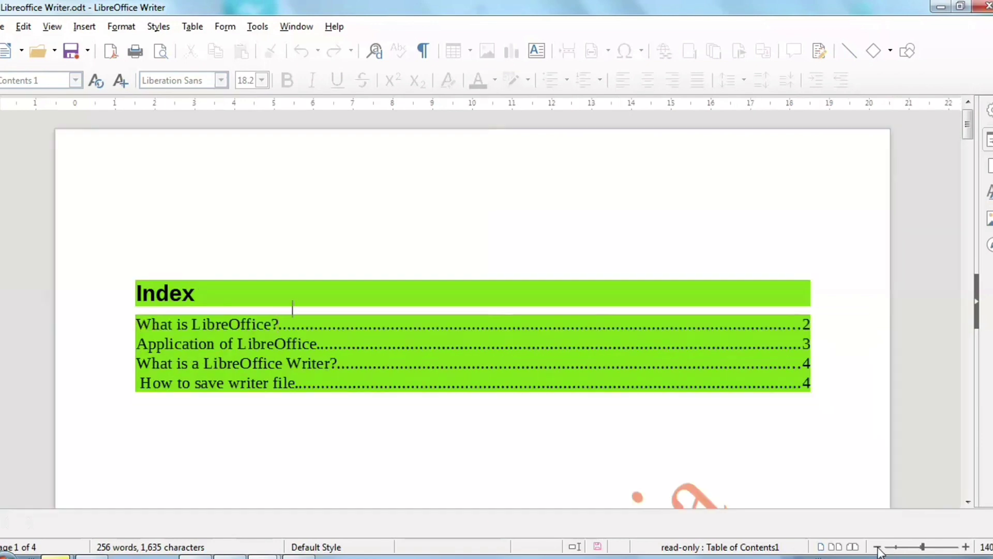
click(877, 546)
scroll(366, 330, down, 2)
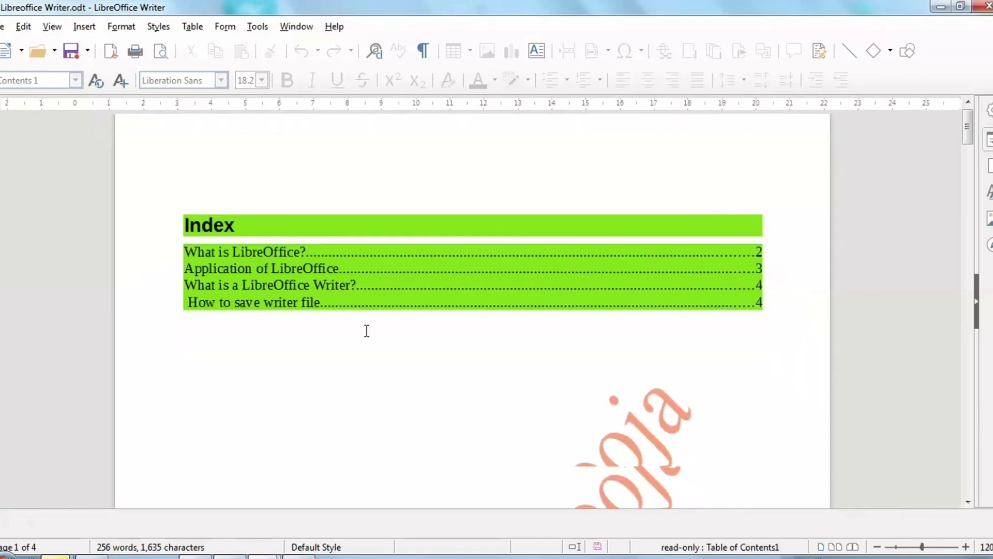
scroll(382, 290, up, 2)
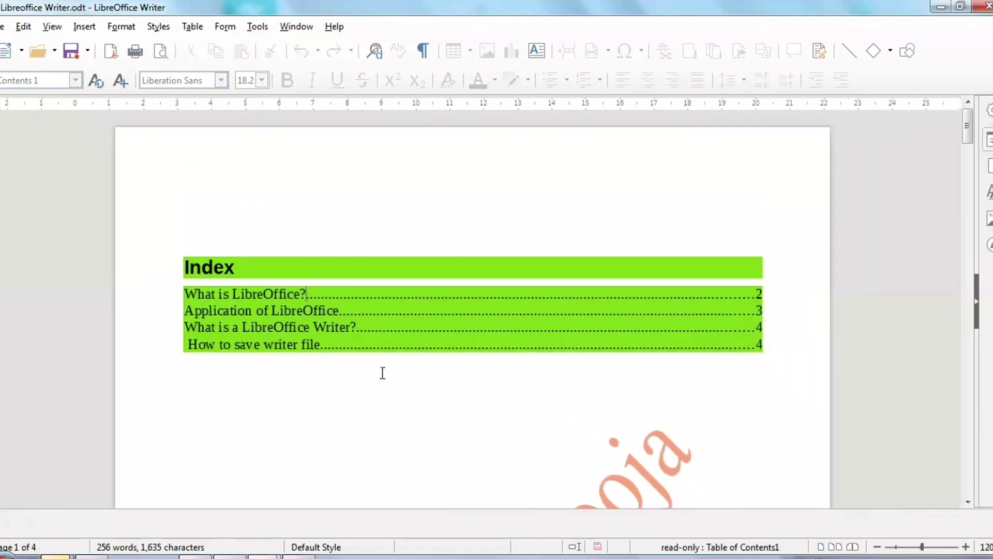